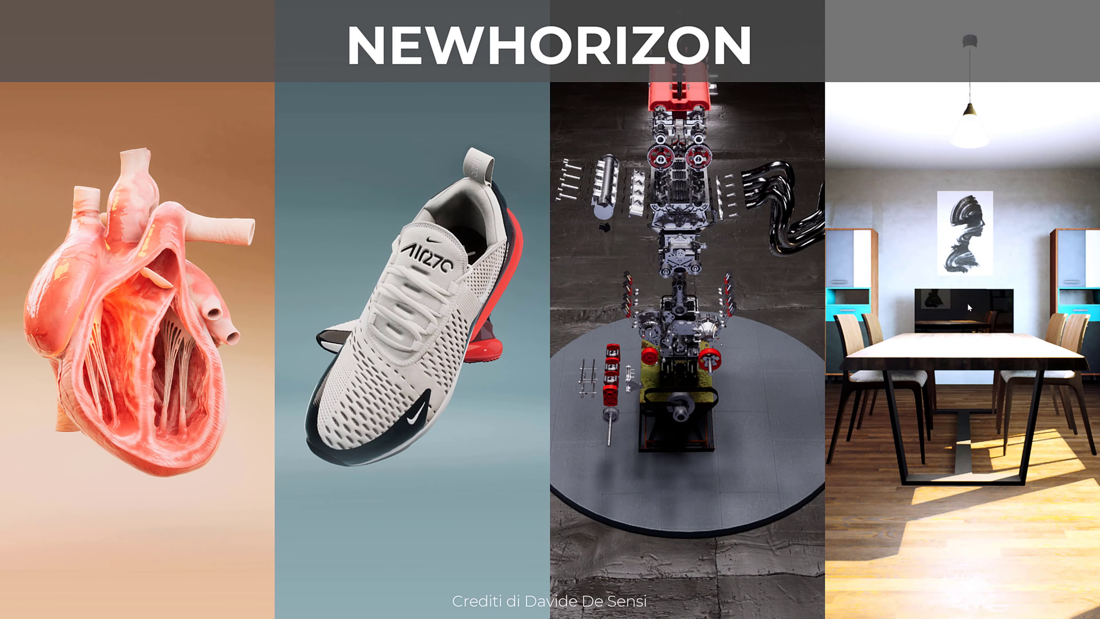
# - Open the Room Configurator from the NewHorizon showcase screen
pyautogui.click(967, 302)
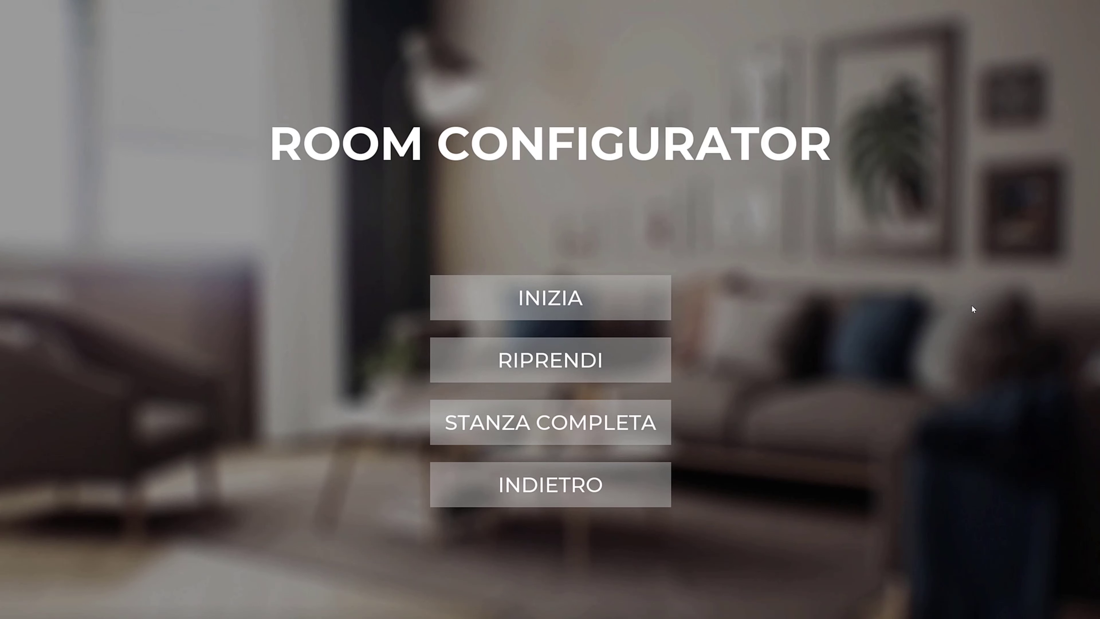
# - Start a new room with an 8.0 m by 6.0 m floor plan and 3.0 m height
pyautogui.click(630, 300)
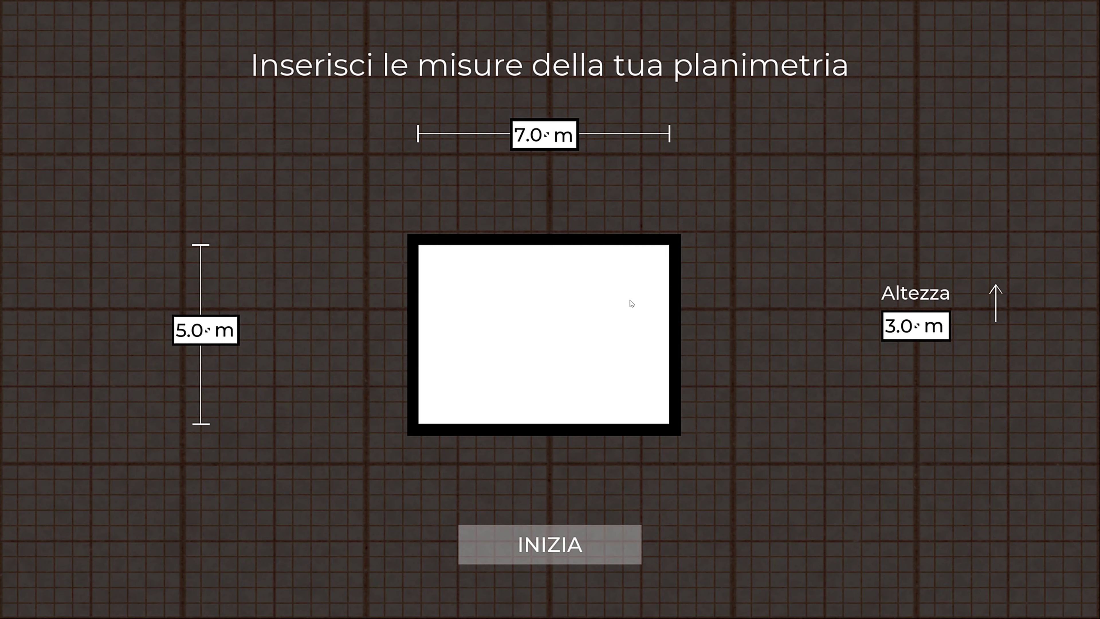
pyautogui.moveTo(532, 137); pyautogui.dragTo(441, 228)
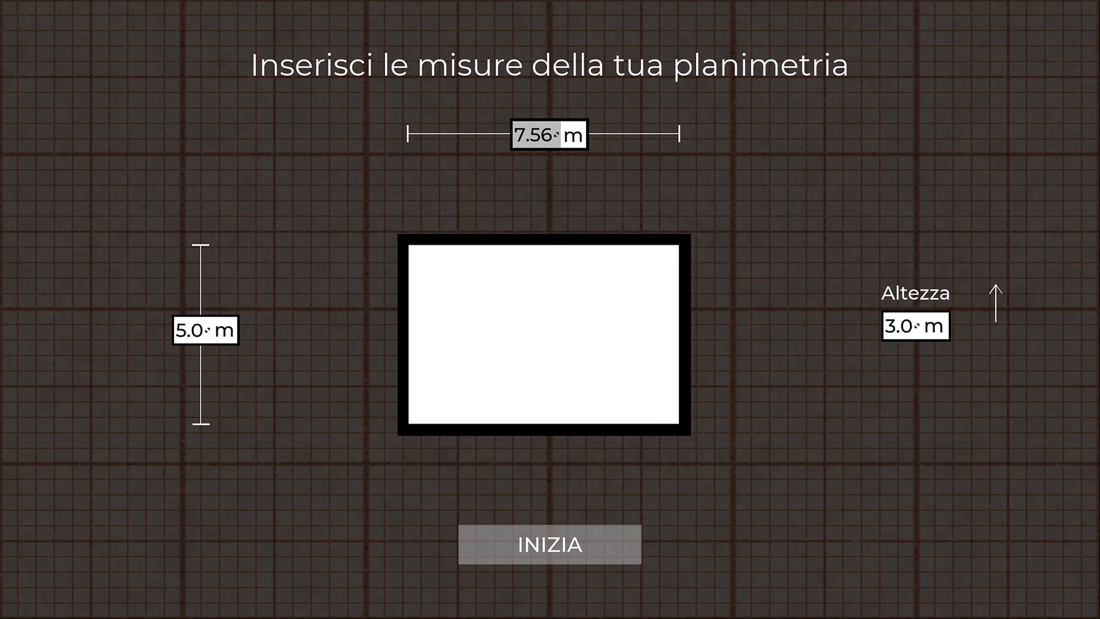
pyautogui.moveTo(192, 331); pyautogui.dragTo(556, 202)
pyautogui.write('8')
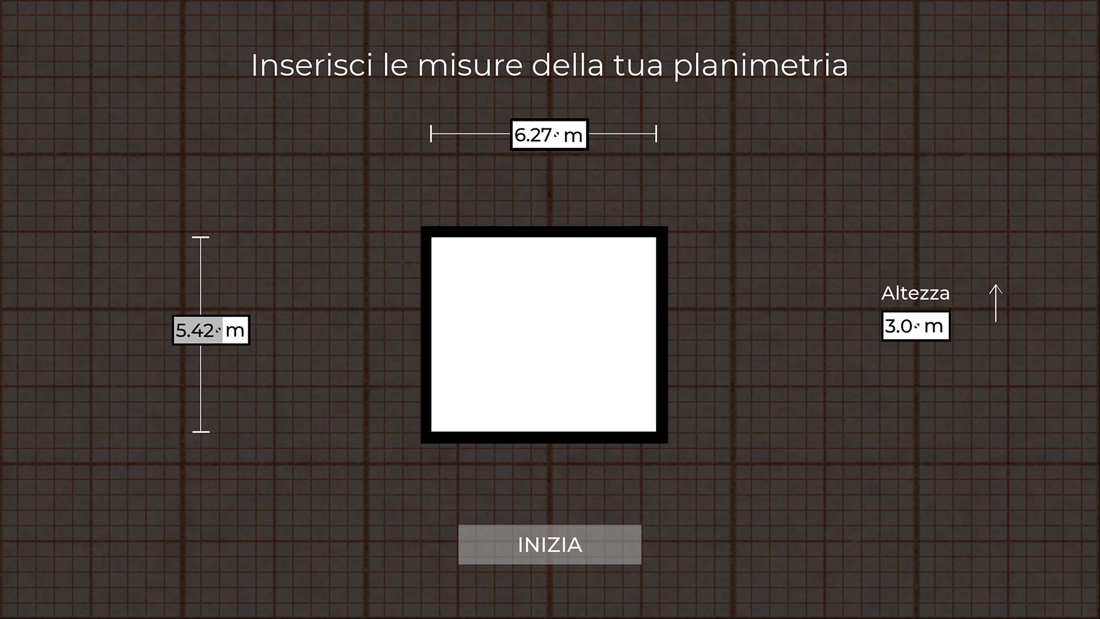
pyautogui.click(194, 328)
pyautogui.write('6')
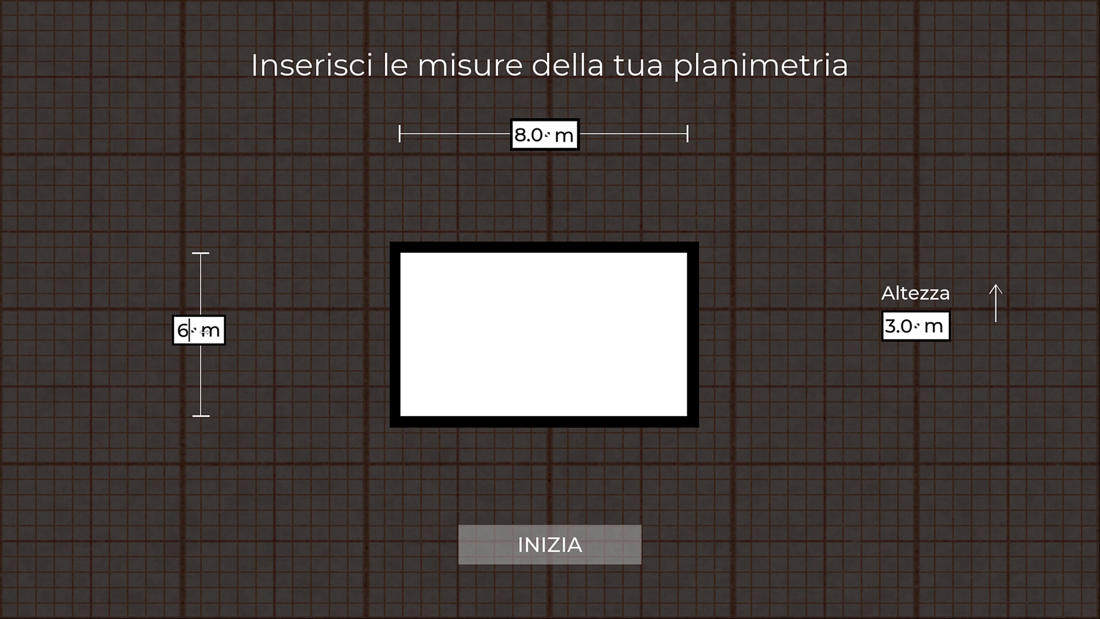
pyautogui.press('Return')
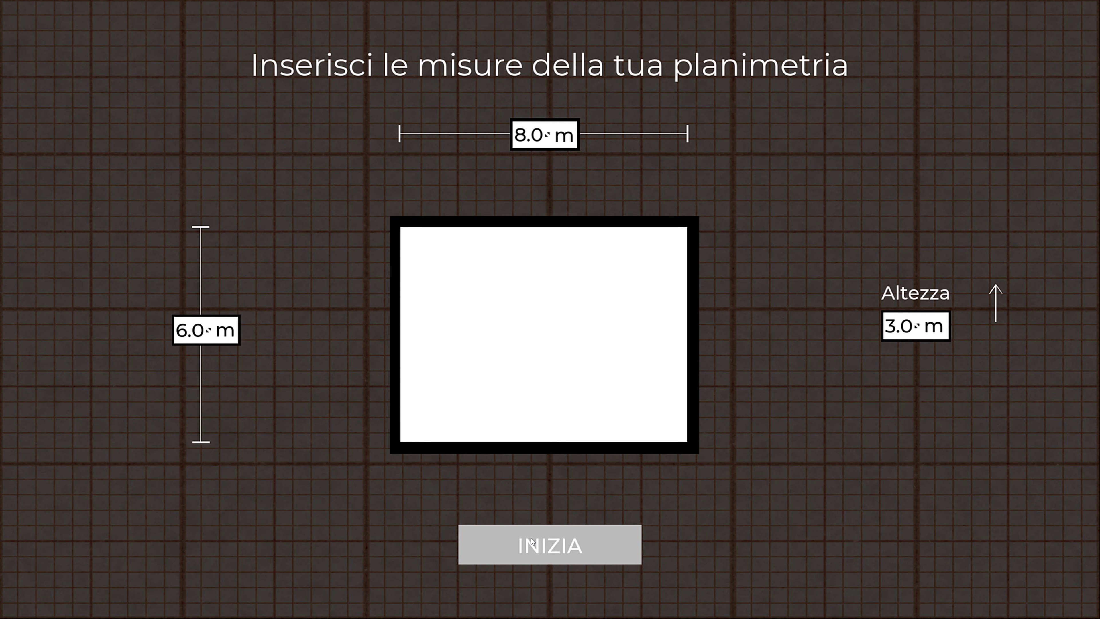
# - Build the 3D wood-floored room and move the existing door along the far wall
pyautogui.click(530, 540)
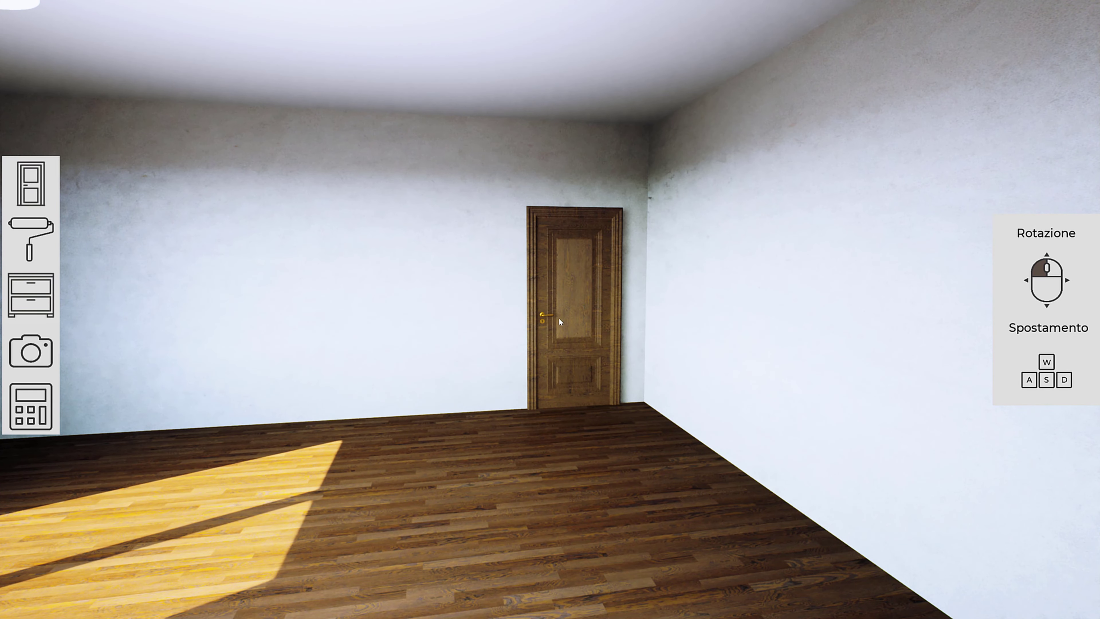
pyautogui.click(558, 344)
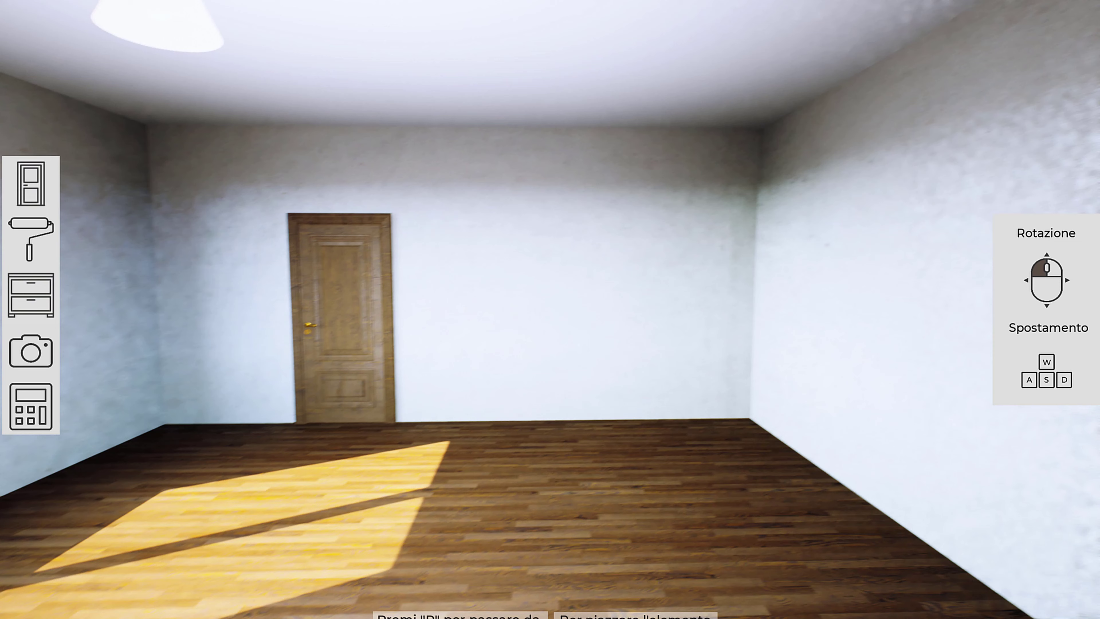
pyautogui.click(343, 338)
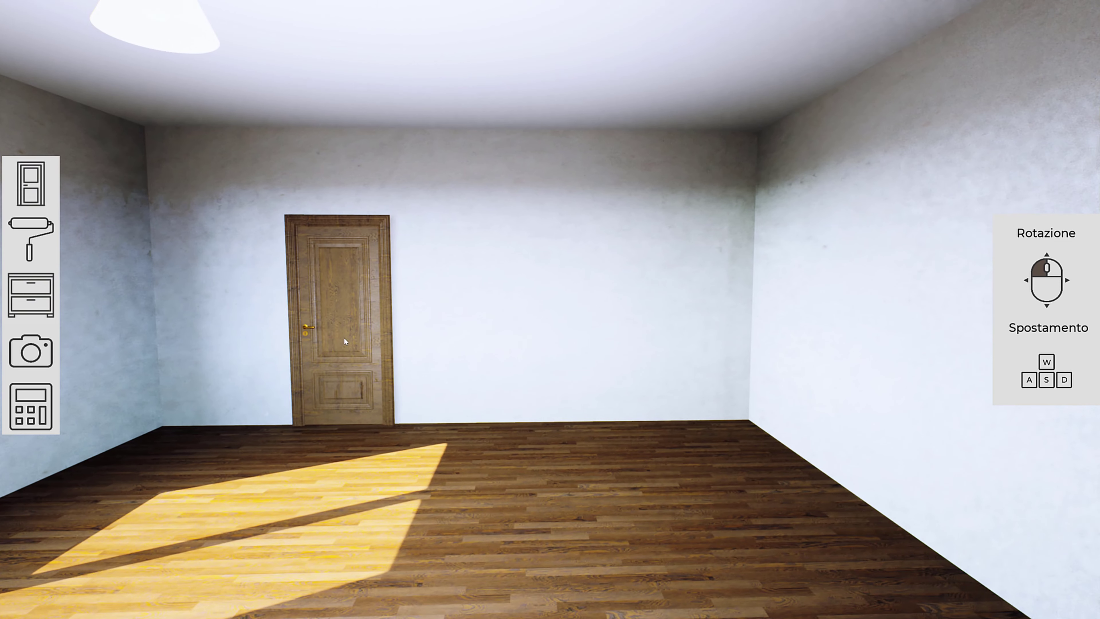
pyautogui.click(324, 356)
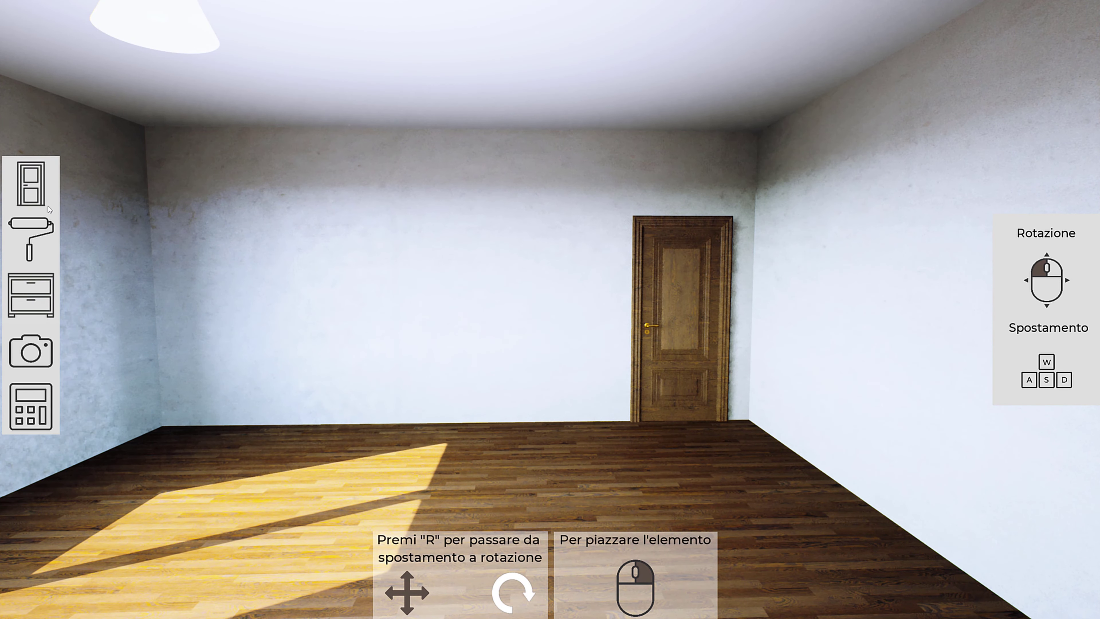
# - Add a Porta 2 door from the doors-and-windows catalogue onto the large-window wall
pyautogui.click(38, 190)
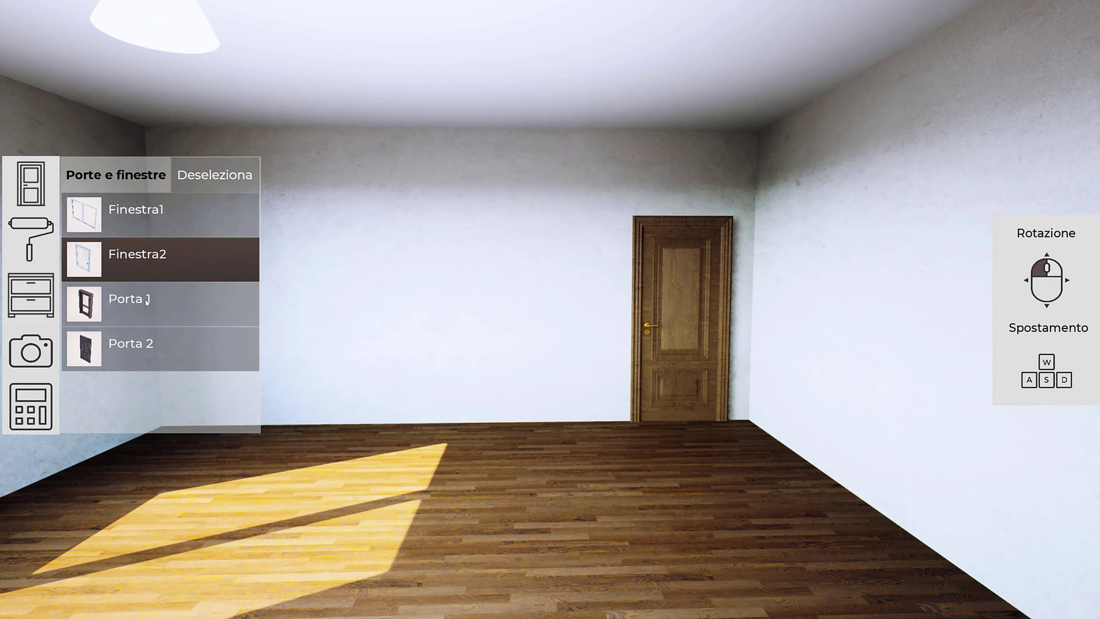
pyautogui.click(149, 349)
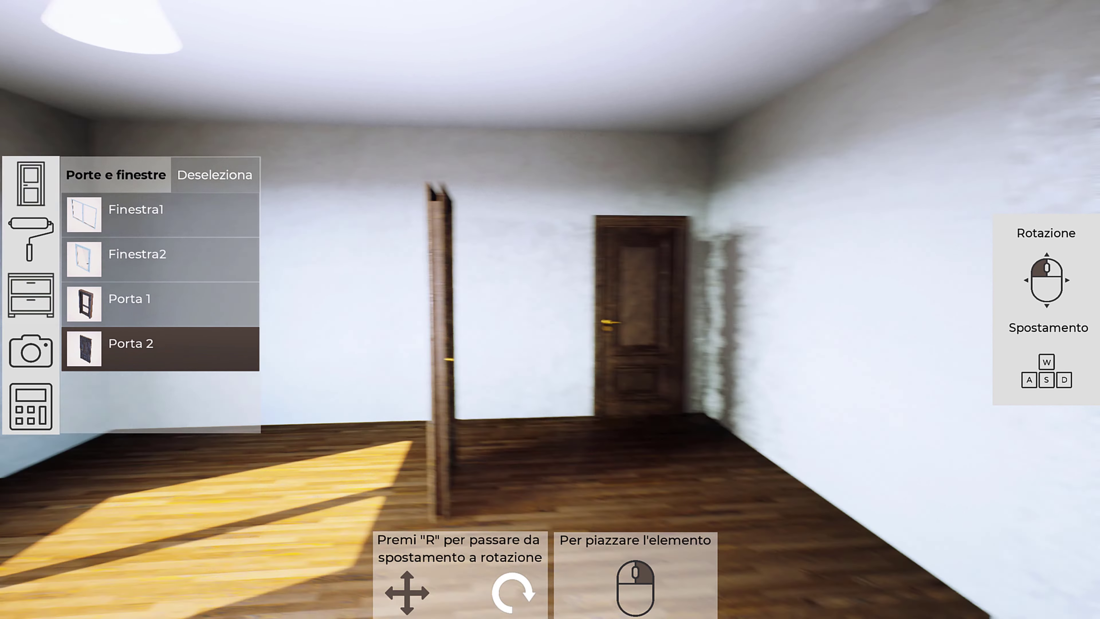
pyautogui.moveTo(303, 433); pyautogui.dragTo(481, 442)
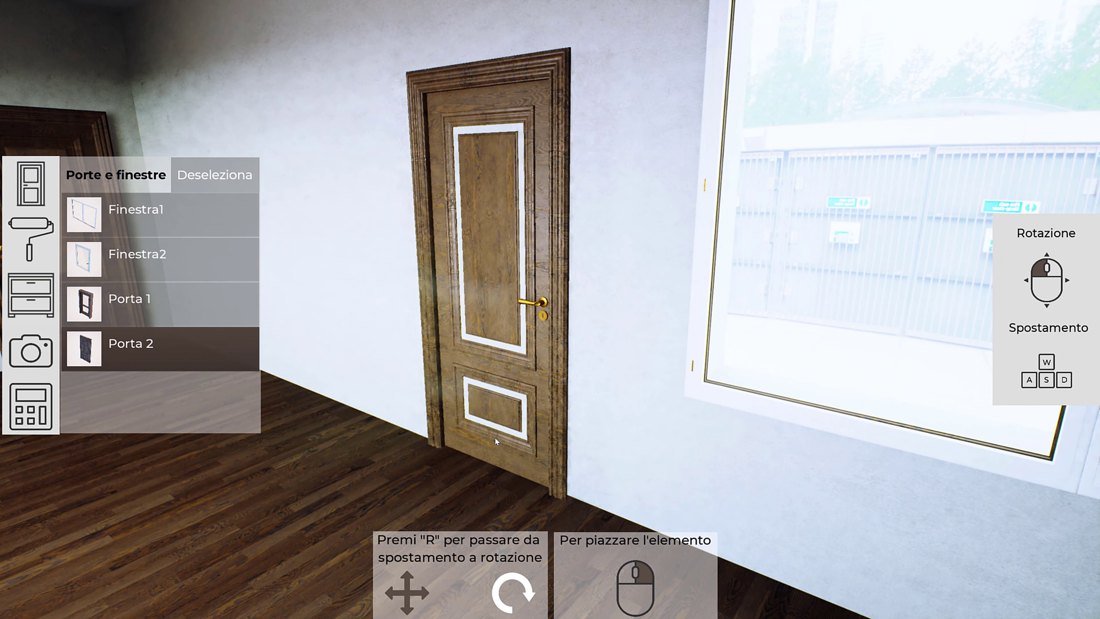
pyautogui.click(505, 444)
# - Move the window, then delete both the window and the door from the far wall
pyautogui.press('s')
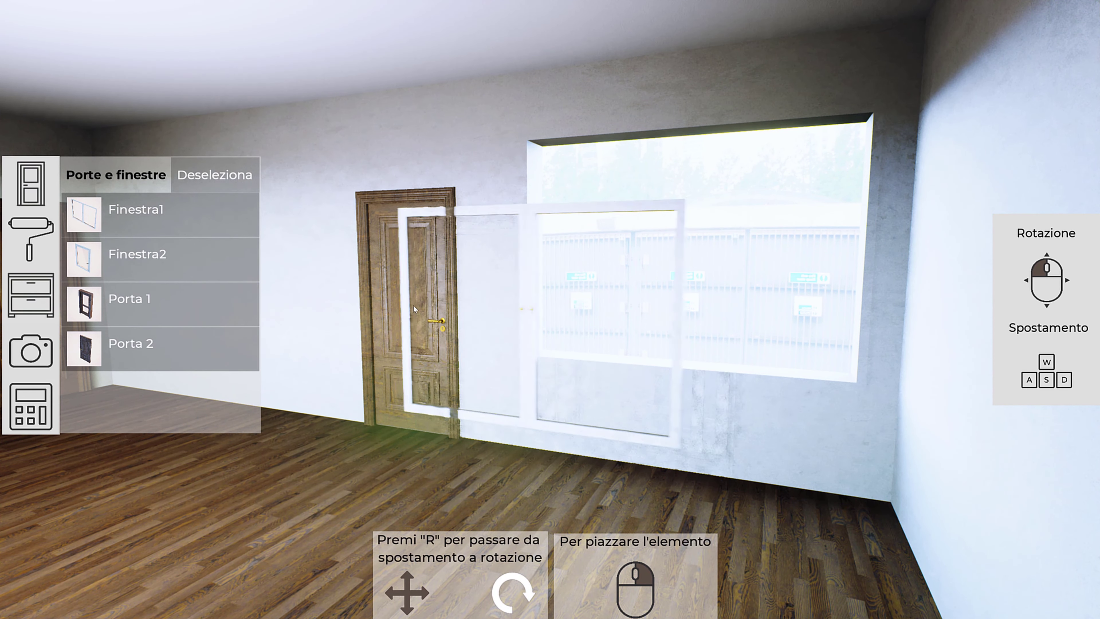
pyautogui.press('a')
pyautogui.press('s')
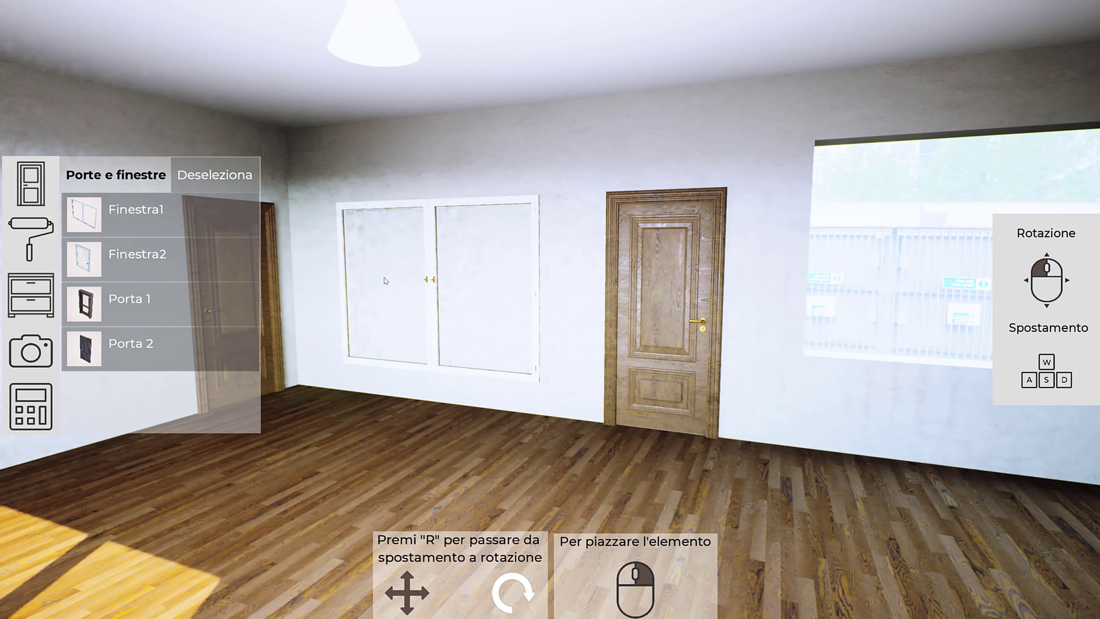
pyautogui.click(400, 284)
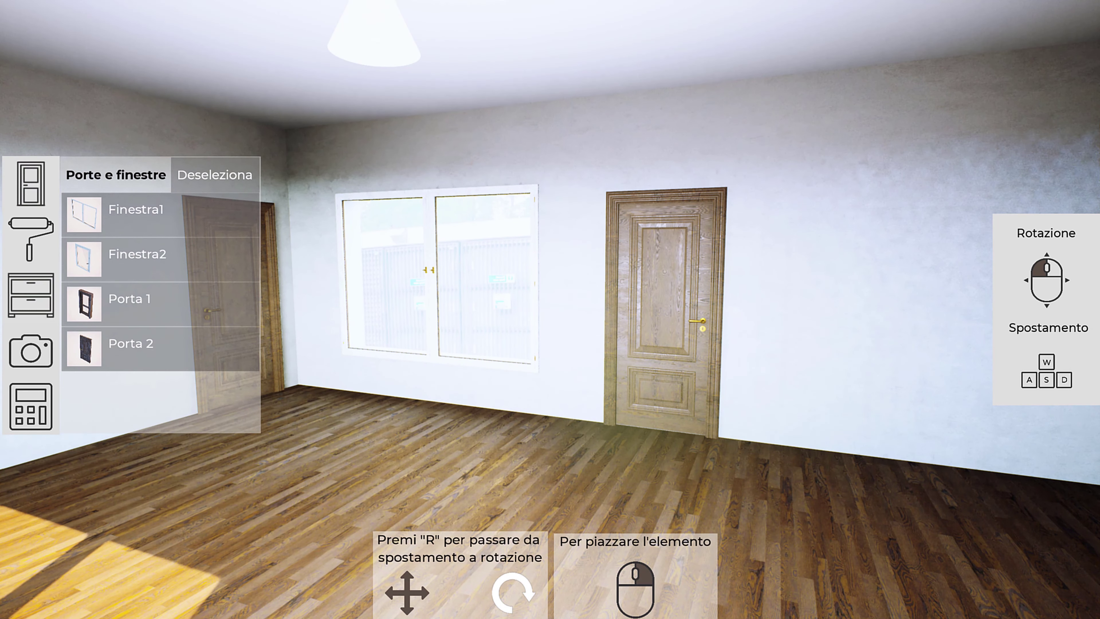
pyautogui.click(454, 286)
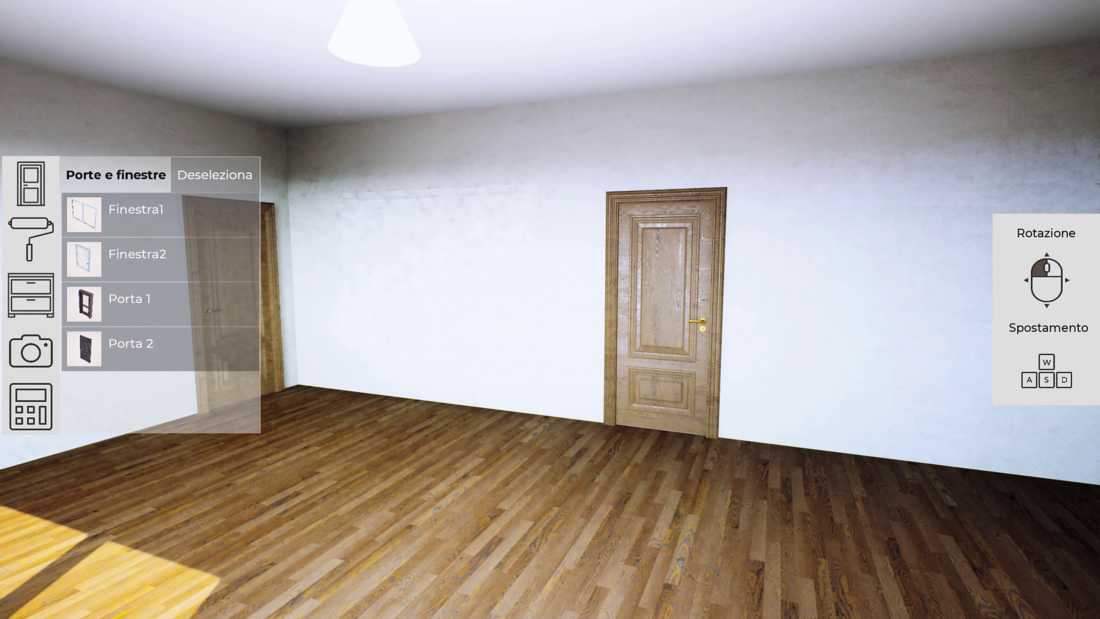
pyautogui.click(677, 347)
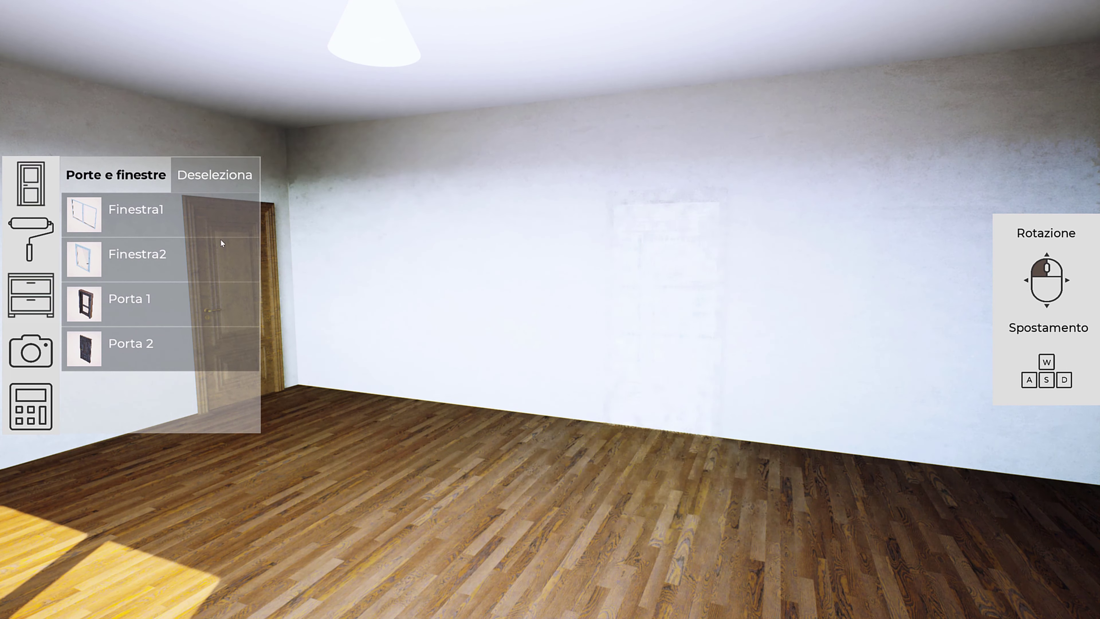
# - Pick the Finestra1 window and rotate its preview toward the right-hand wall
pyautogui.click(143, 218)
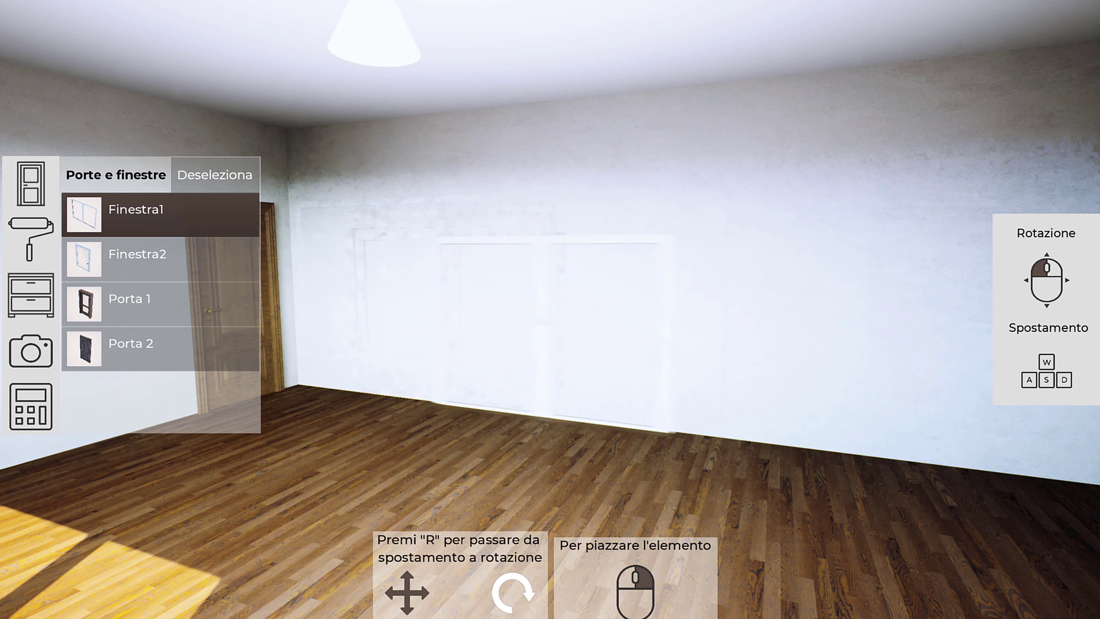
pyautogui.moveTo(478, 330); pyautogui.dragTo(603, 348)
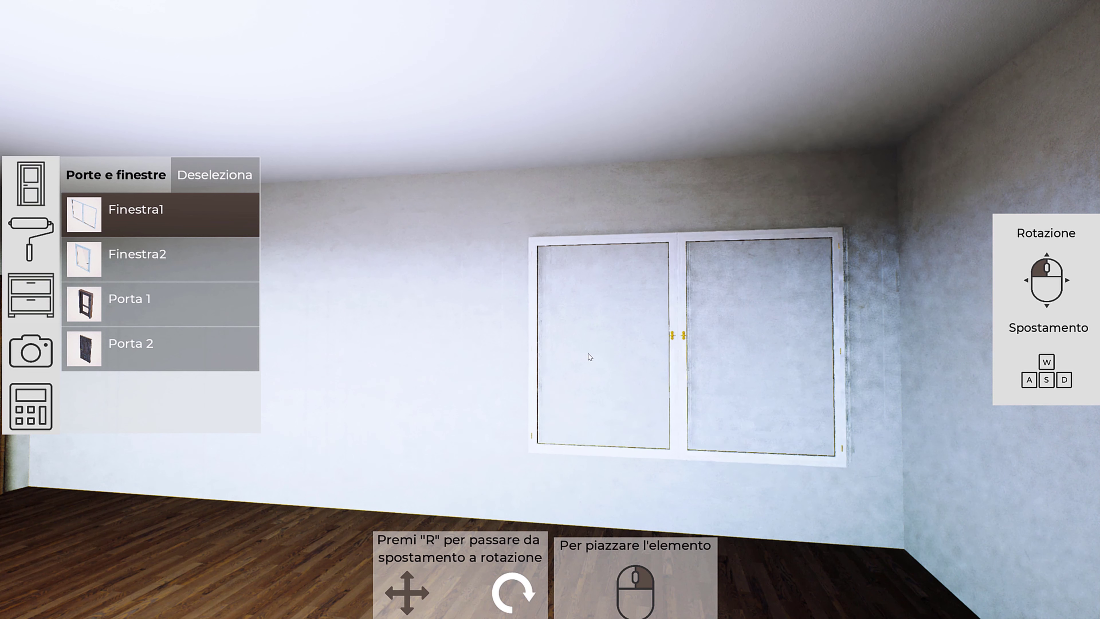
pyautogui.press('r')
pyautogui.press('e')
pyautogui.press('e')
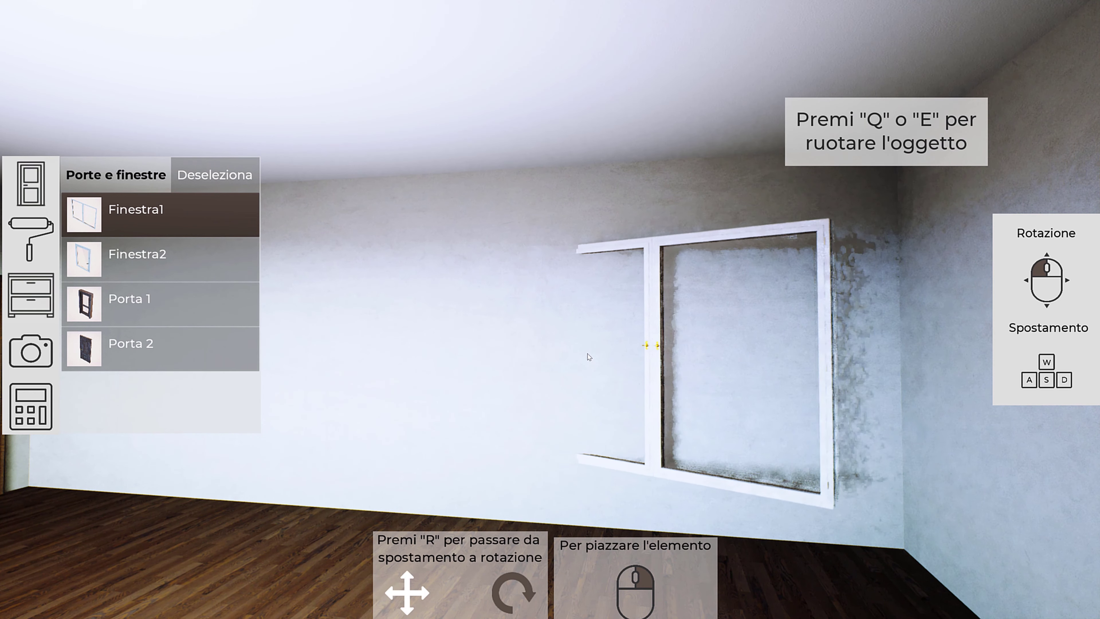
pyautogui.press('e')
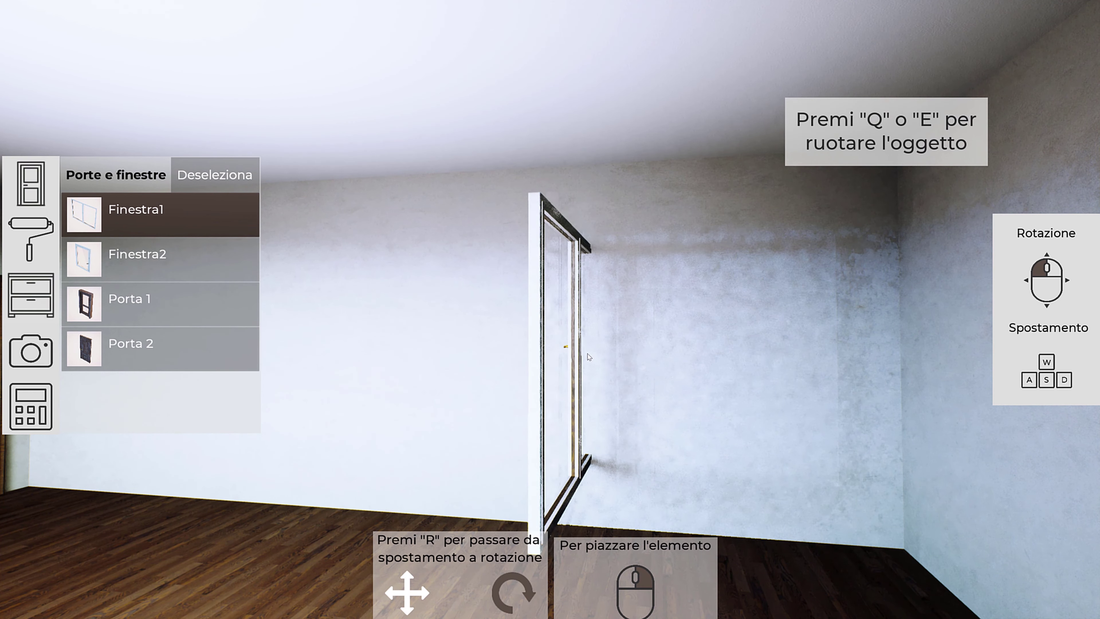
pyautogui.press('e')
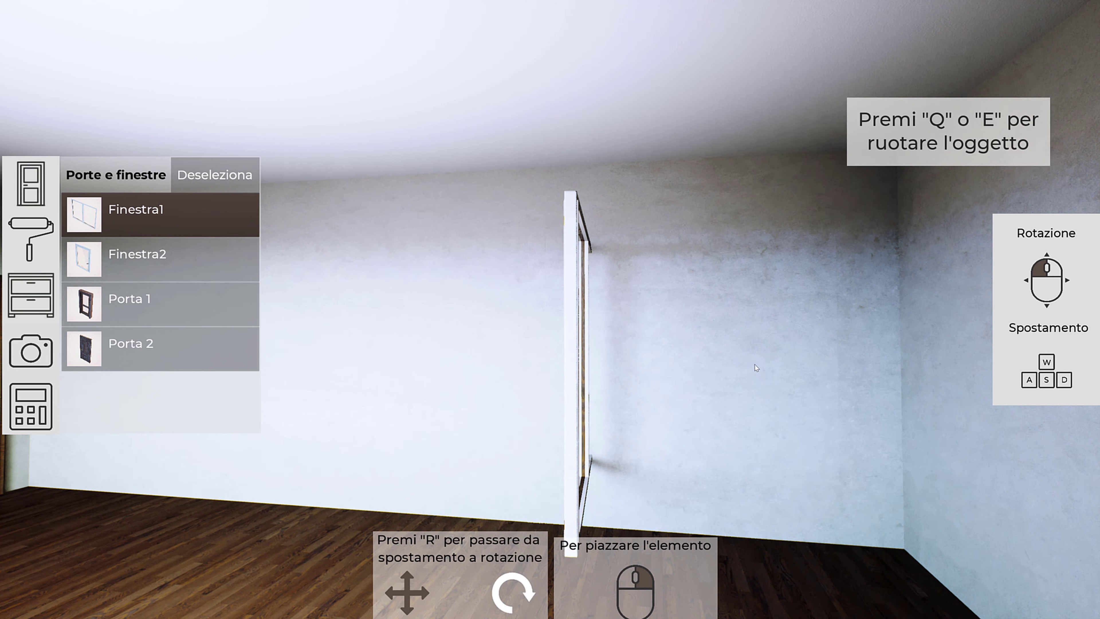
pyautogui.press('e')
# - Turn Finestra1 to face into the room and place it on the right wall
pyautogui.moveTo(588, 356); pyautogui.dragTo(662, 390)
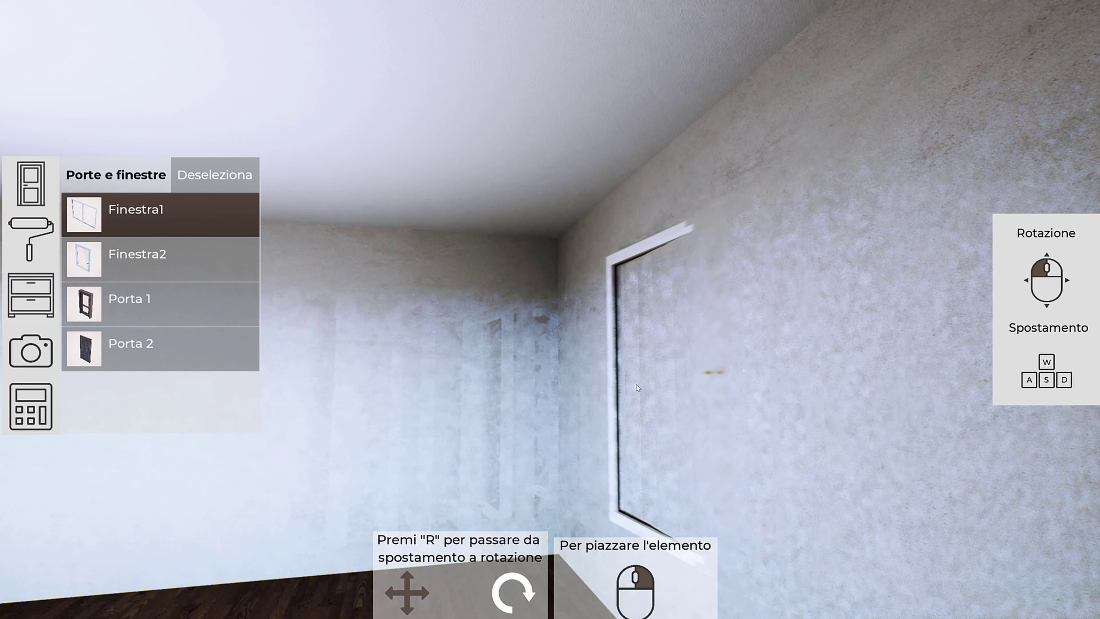
pyautogui.press('r')
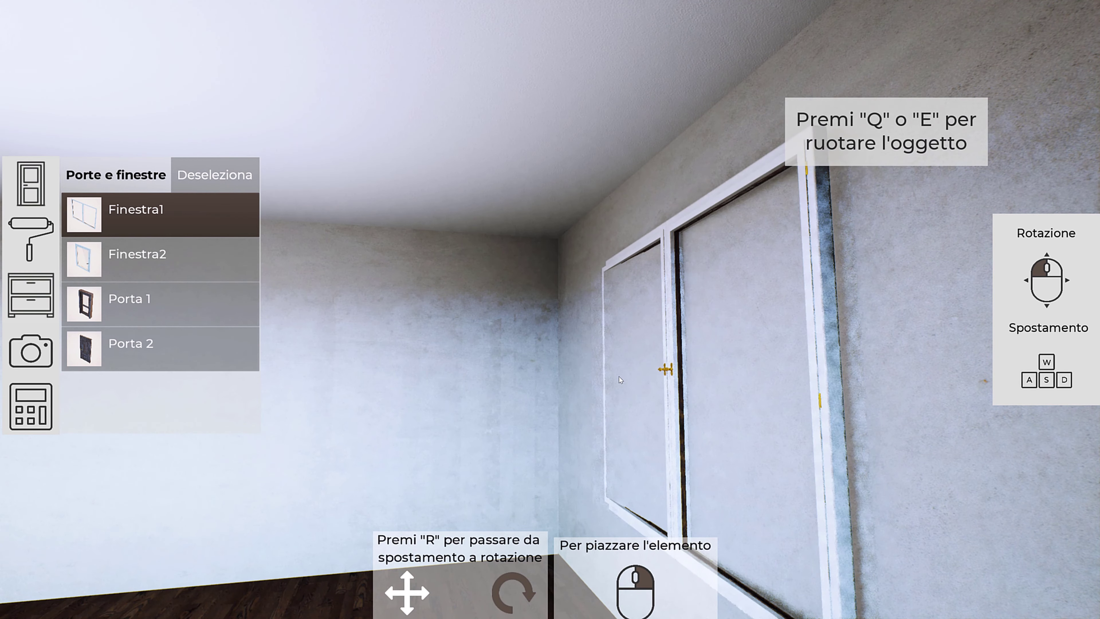
pyautogui.press('e')
pyautogui.press('e')
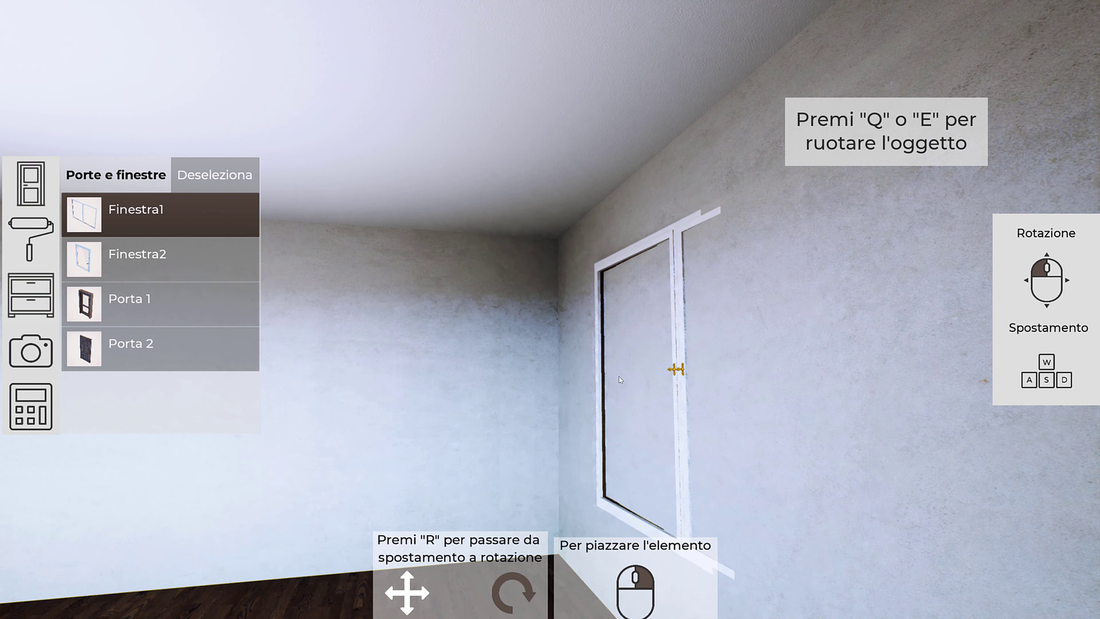
pyautogui.press('e')
pyautogui.rightClick(620, 380)
pyautogui.moveTo(620, 379); pyautogui.dragTo(736, 379)
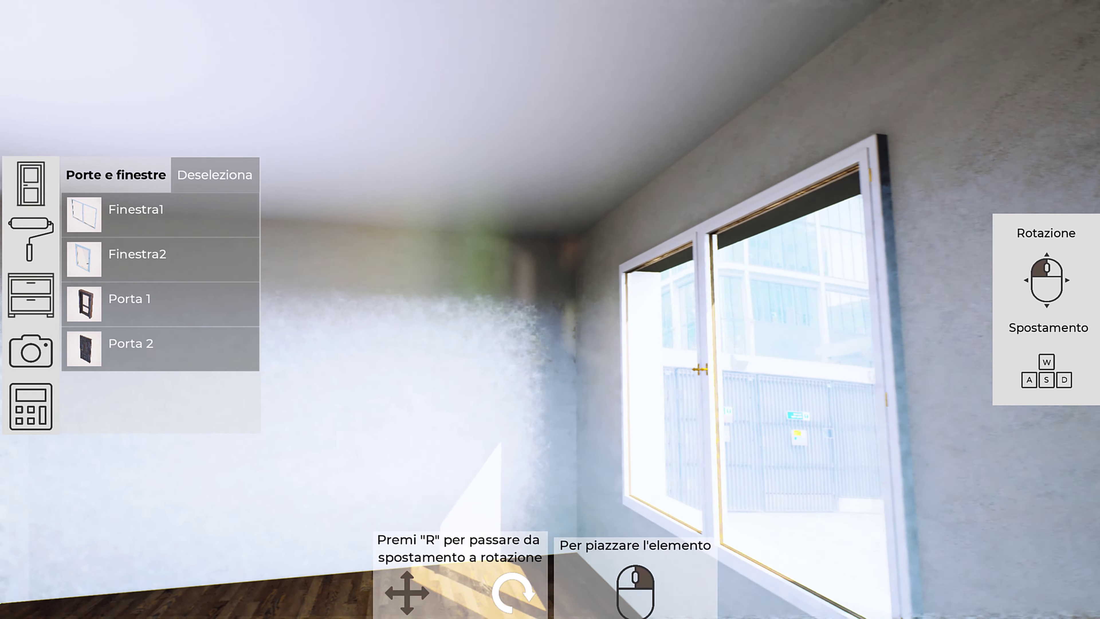
pyautogui.moveTo(568, 429); pyautogui.dragTo(411, 423)
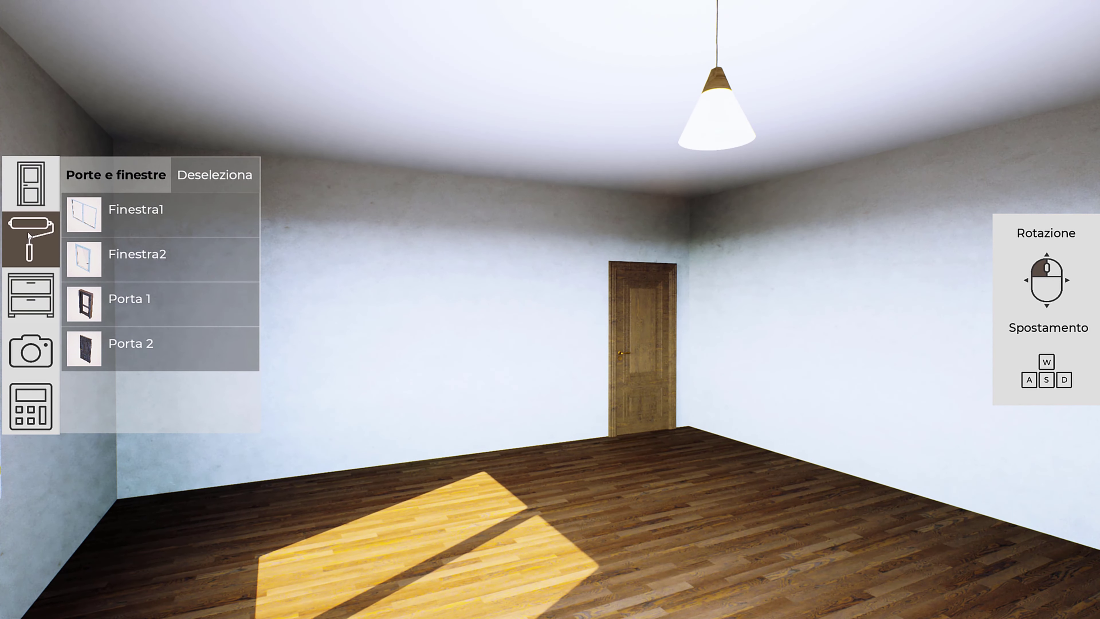
# - Try pink, lavender and bluish-grey wall tints, then set the walls to bright white
pyautogui.click(39, 231)
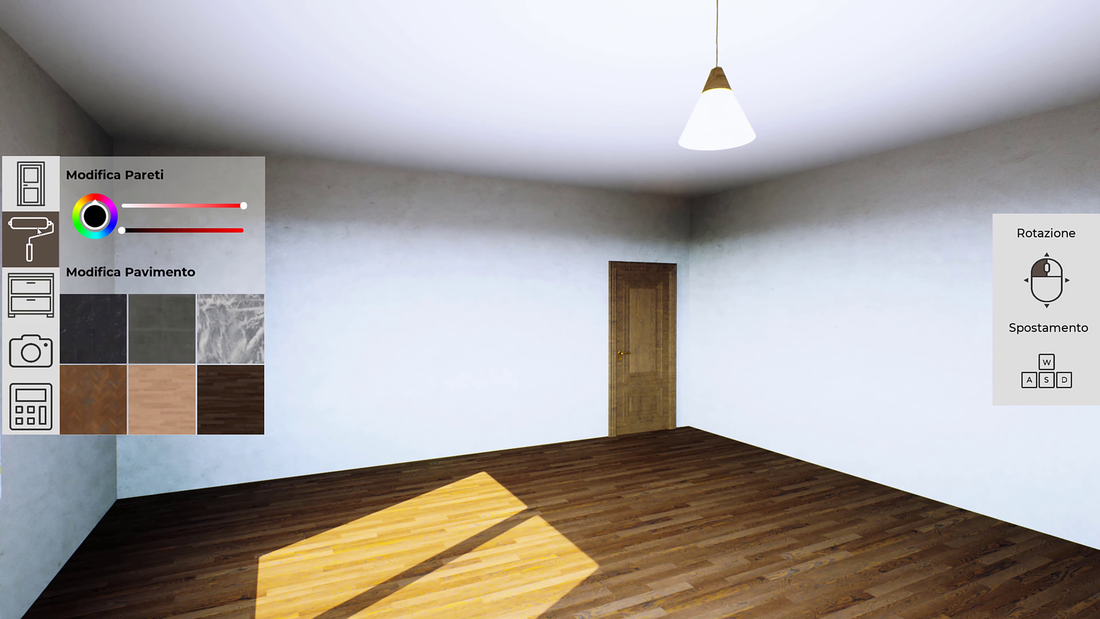
pyautogui.click(151, 206)
pyautogui.moveTo(131, 231); pyautogui.dragTo(226, 230)
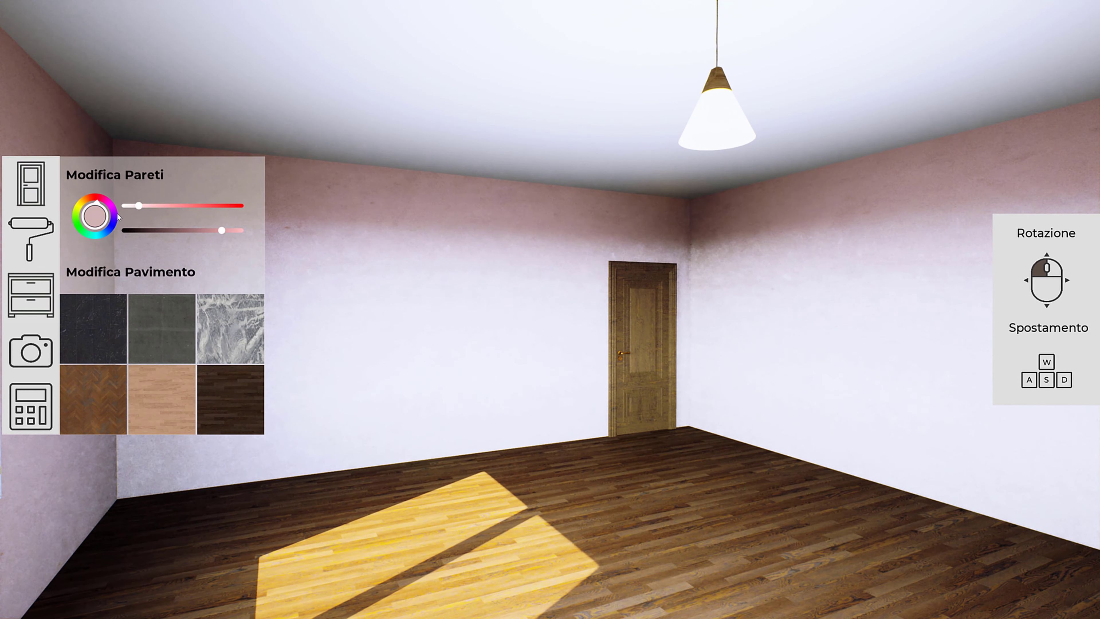
pyautogui.moveTo(110, 242); pyautogui.dragTo(129, 231)
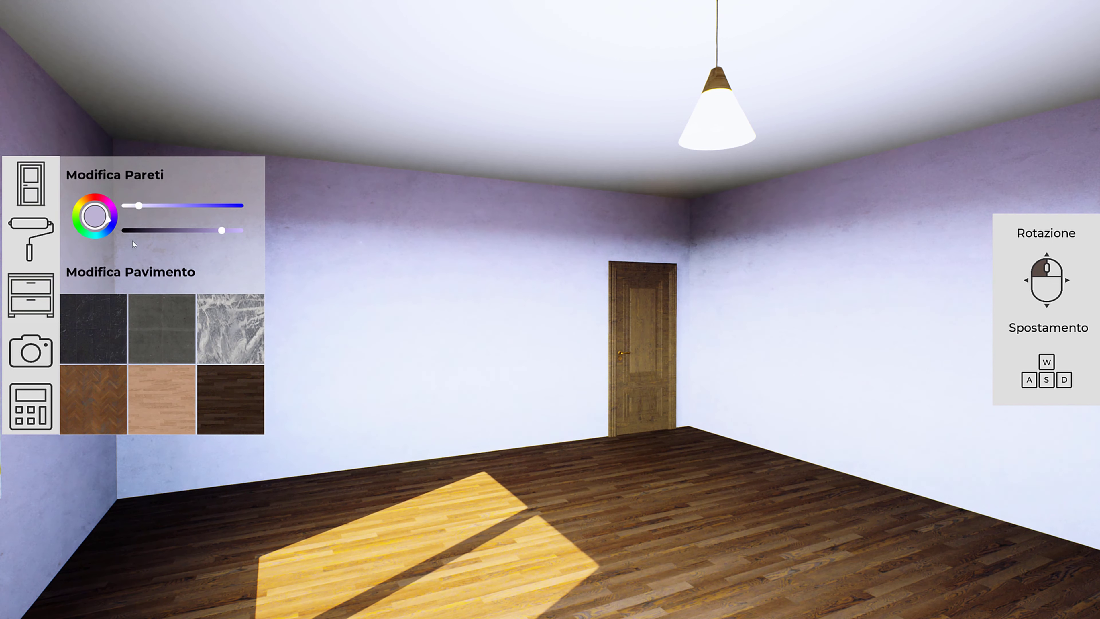
pyautogui.moveTo(131, 246); pyautogui.dragTo(127, 254)
pyautogui.moveTo(140, 204); pyautogui.dragTo(96, 207)
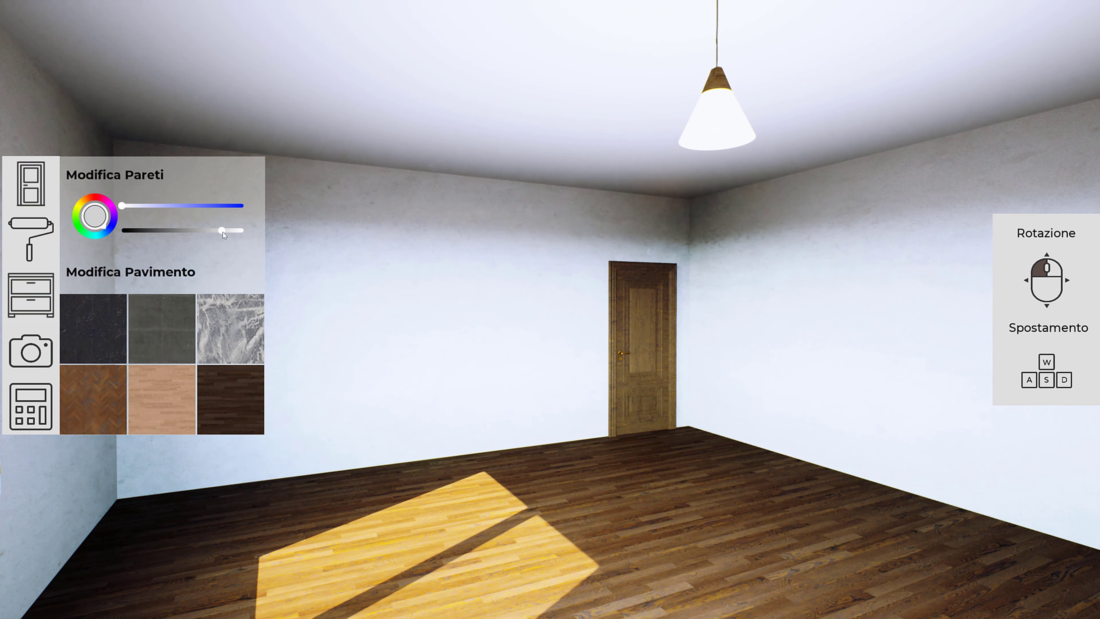
pyautogui.moveTo(234, 230); pyautogui.dragTo(268, 231)
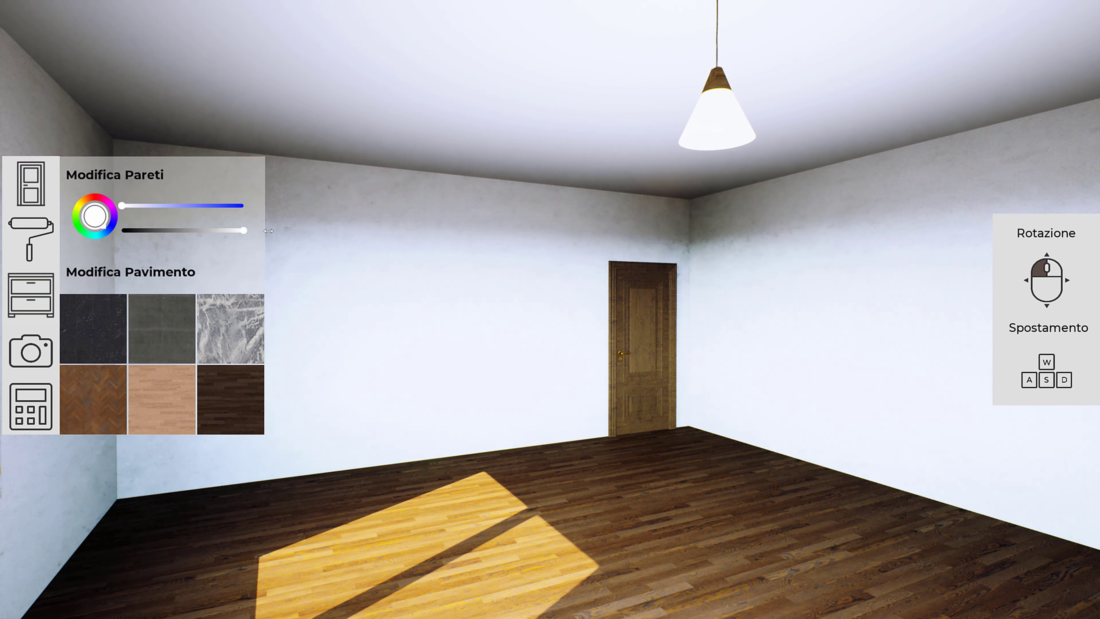
# - Compare black marble, grey concrete and light wood floors, then settle on dark wood planks
pyautogui.click(109, 347)
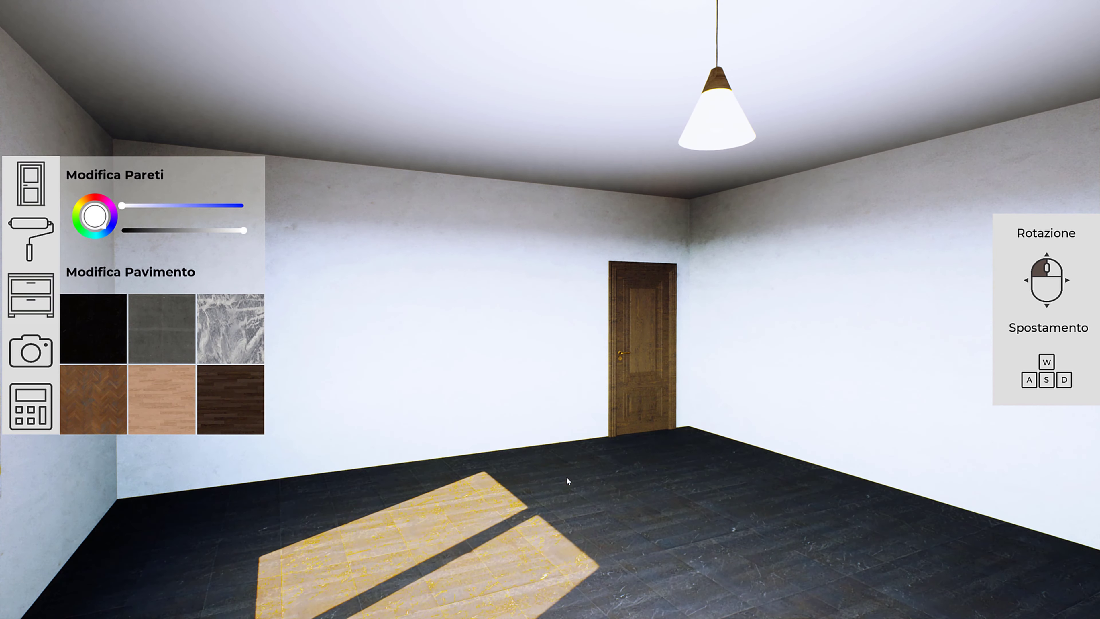
pyautogui.moveTo(569, 481); pyautogui.dragTo(736, 564)
pyautogui.moveTo(329, 498); pyautogui.dragTo(152, 390)
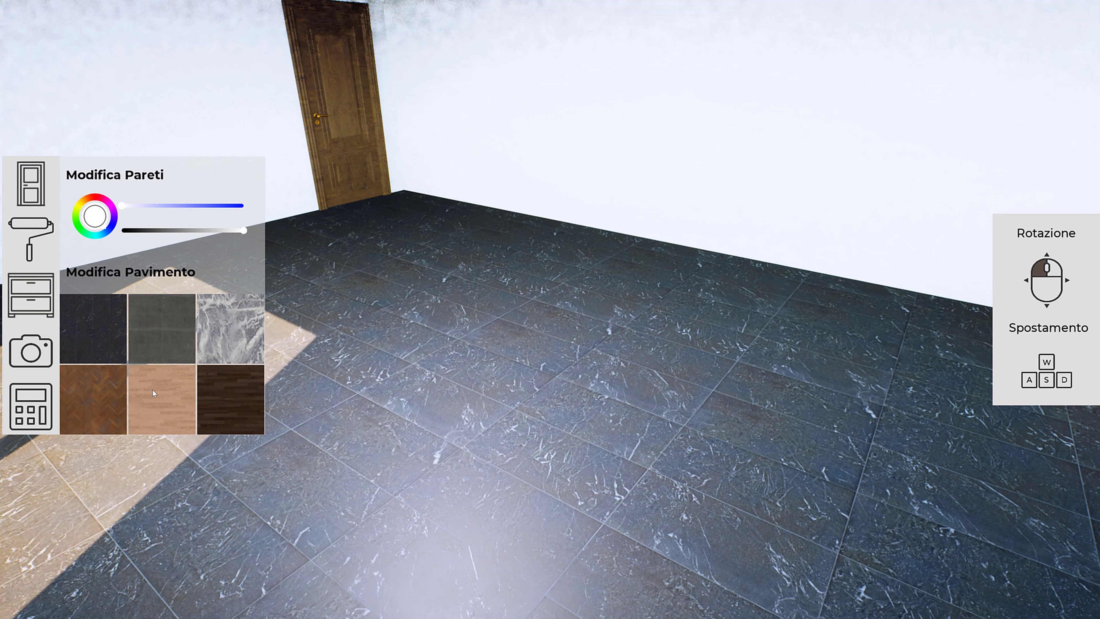
pyautogui.click(185, 328)
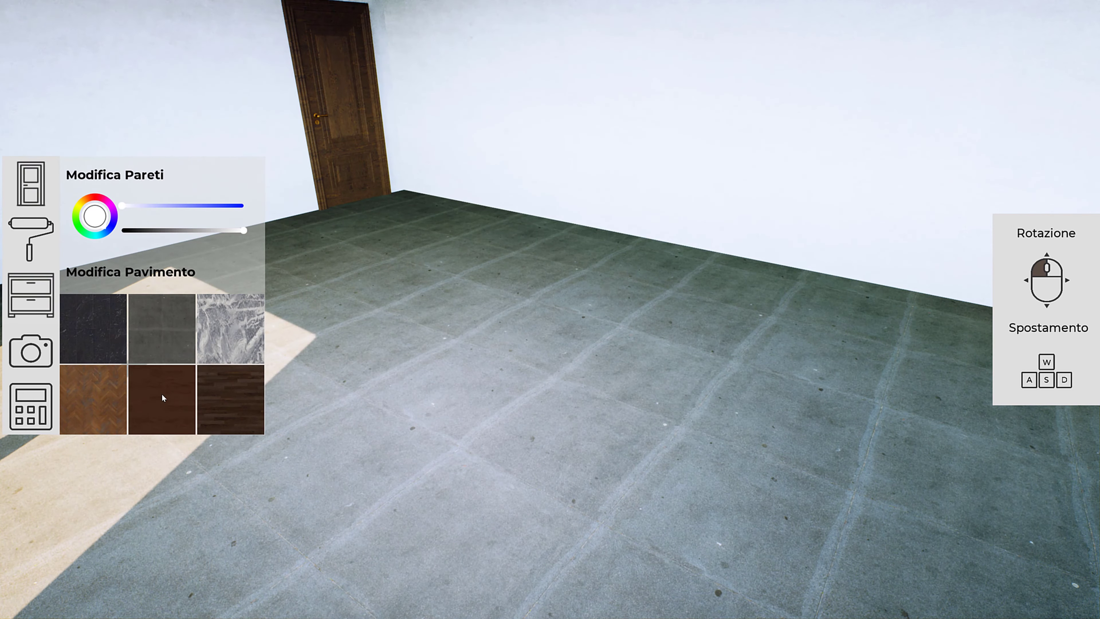
pyautogui.click(162, 393)
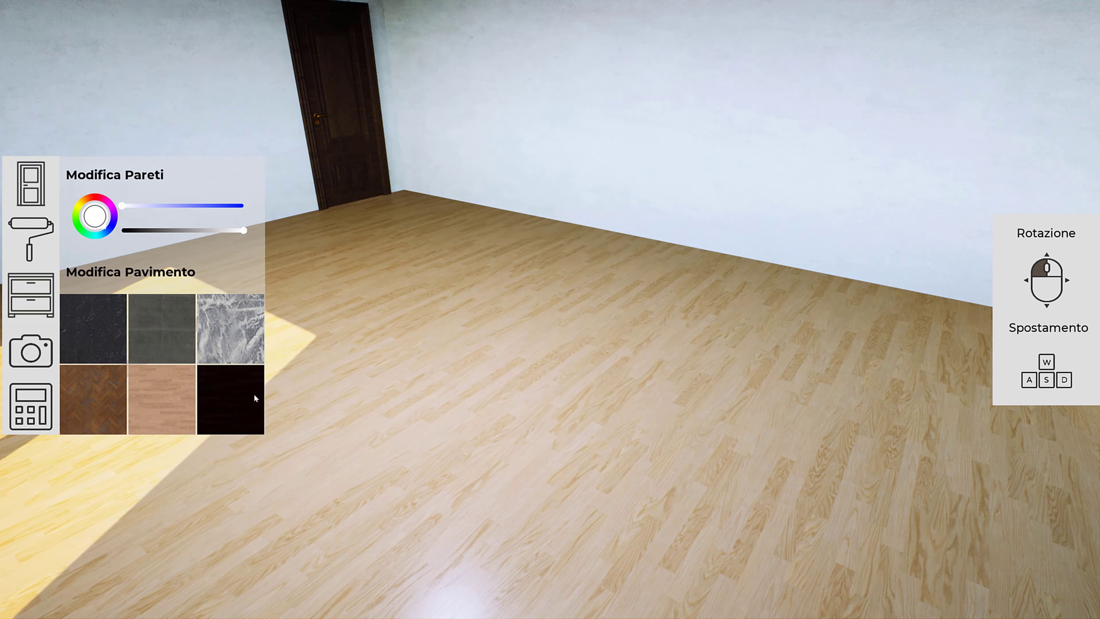
pyautogui.click(254, 395)
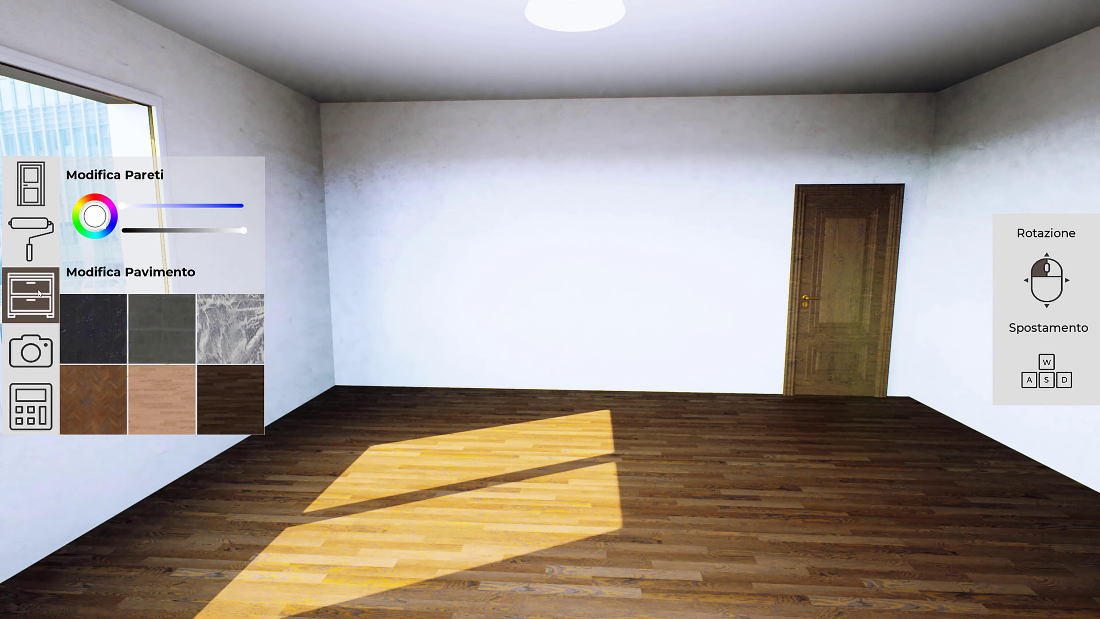
pyautogui.click(38, 294)
# - Place the Ewald corner sofa (400€) from the Divani list against the back wall
pyautogui.click(63, 233)
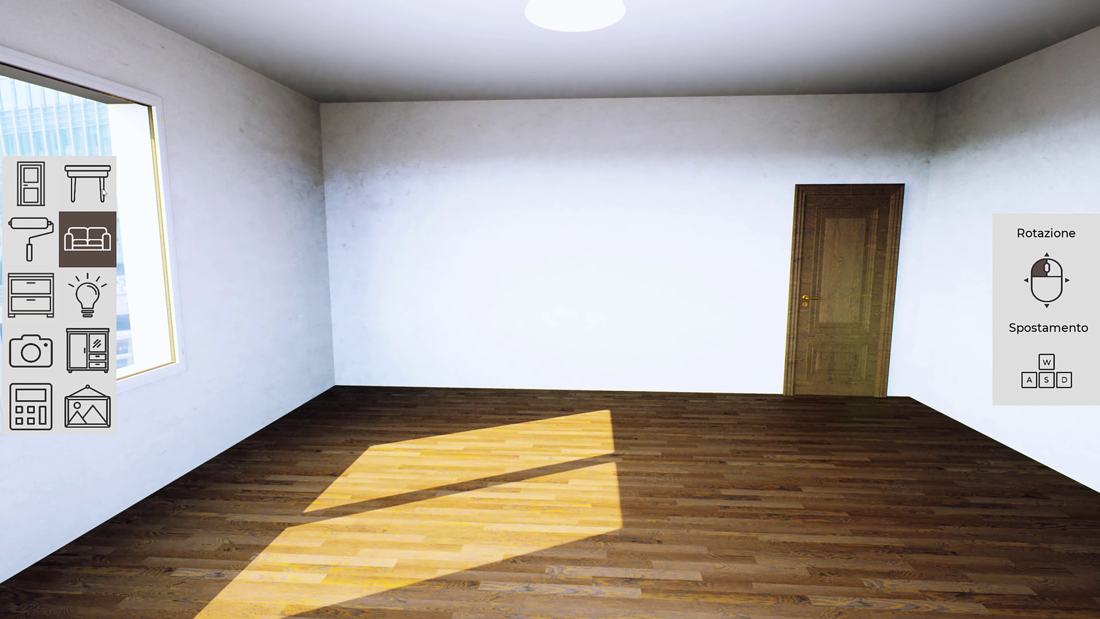
pyautogui.click(87, 238)
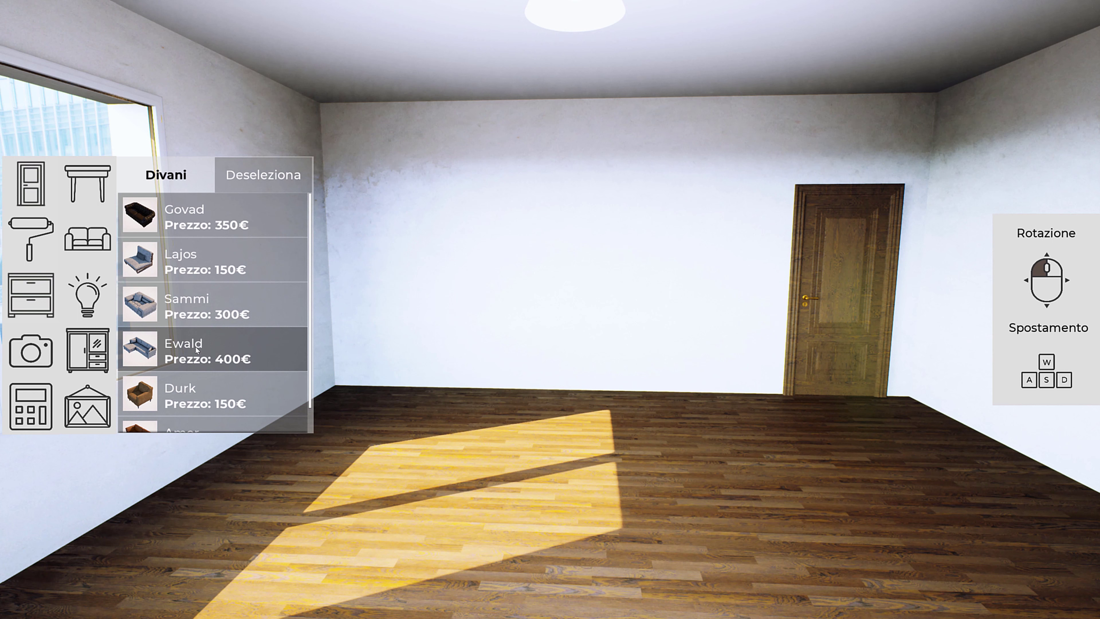
pyautogui.scroll(-1, 196, 348)
pyautogui.click(197, 323)
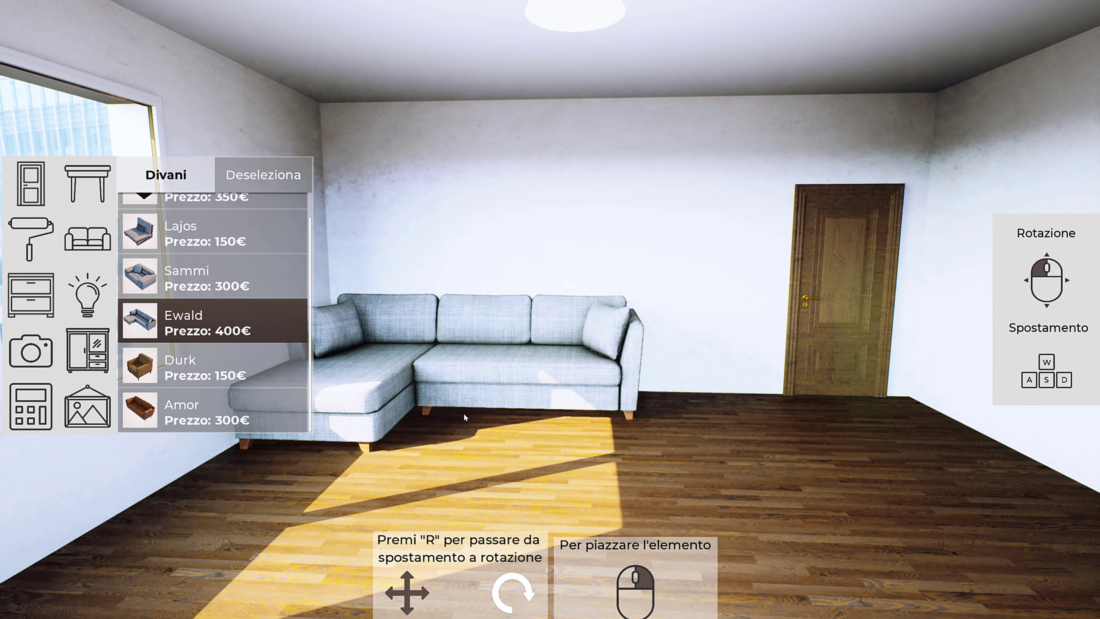
pyautogui.click(464, 417)
pyautogui.press('s')
pyautogui.moveTo(445, 402); pyautogui.dragTo(303, 368)
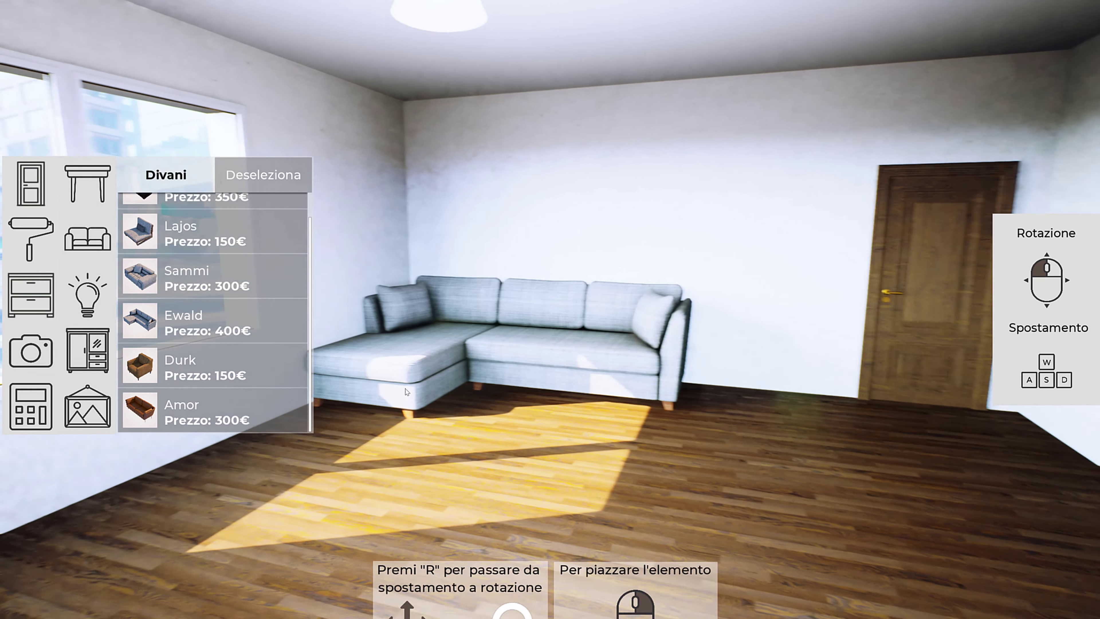
pyautogui.press('w')
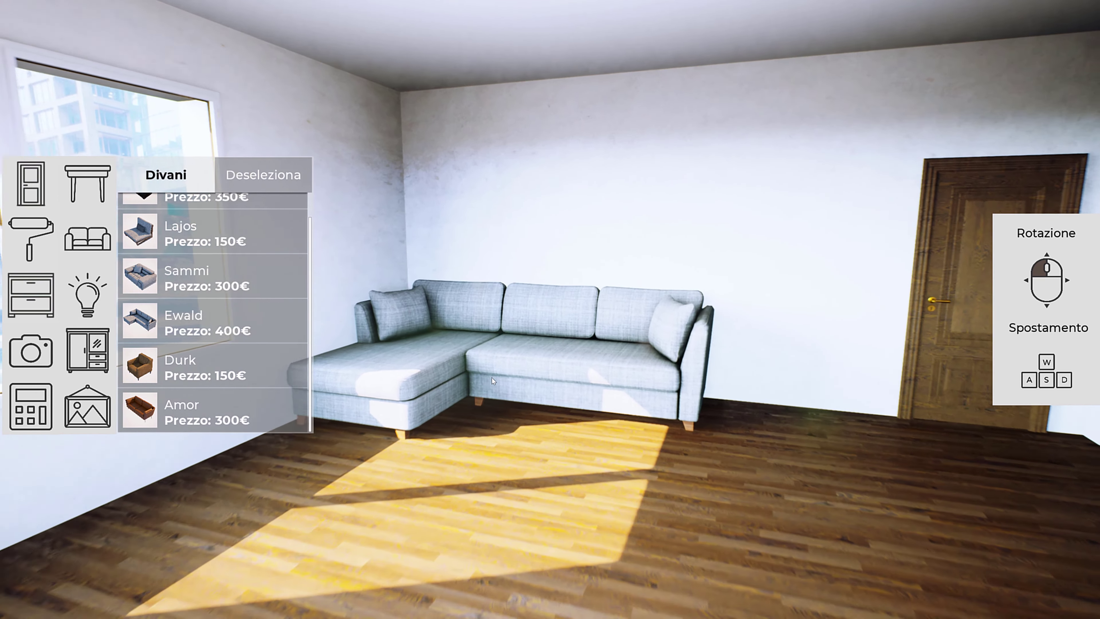
pyautogui.click(46, 291)
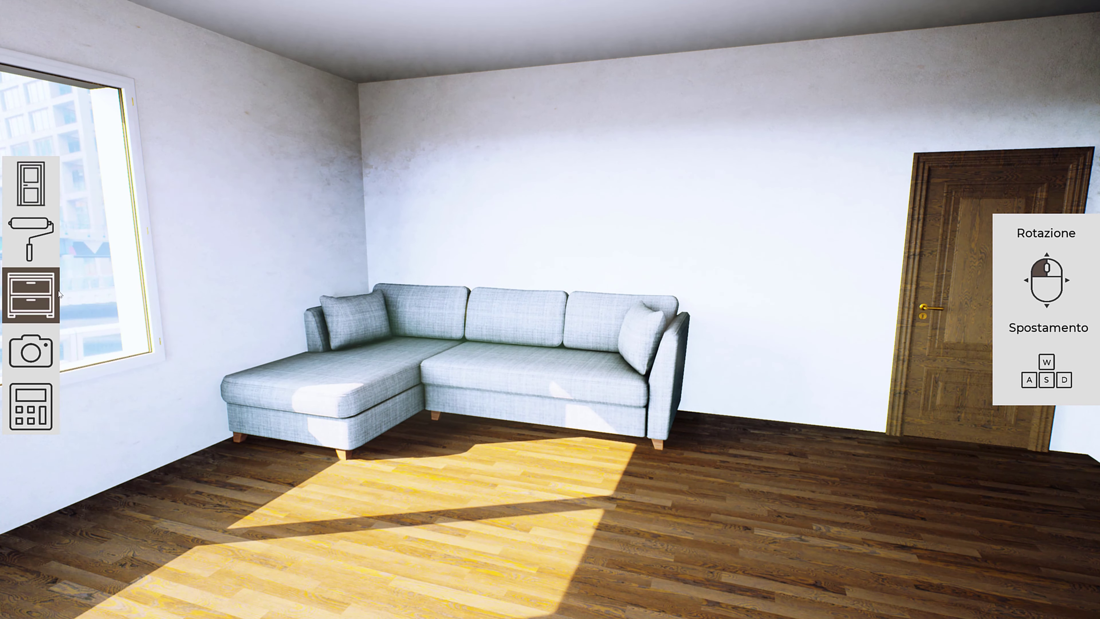
# - Try red and blue fabrics on the Ewald sofa, then return it to grey
pyautogui.click(443, 319)
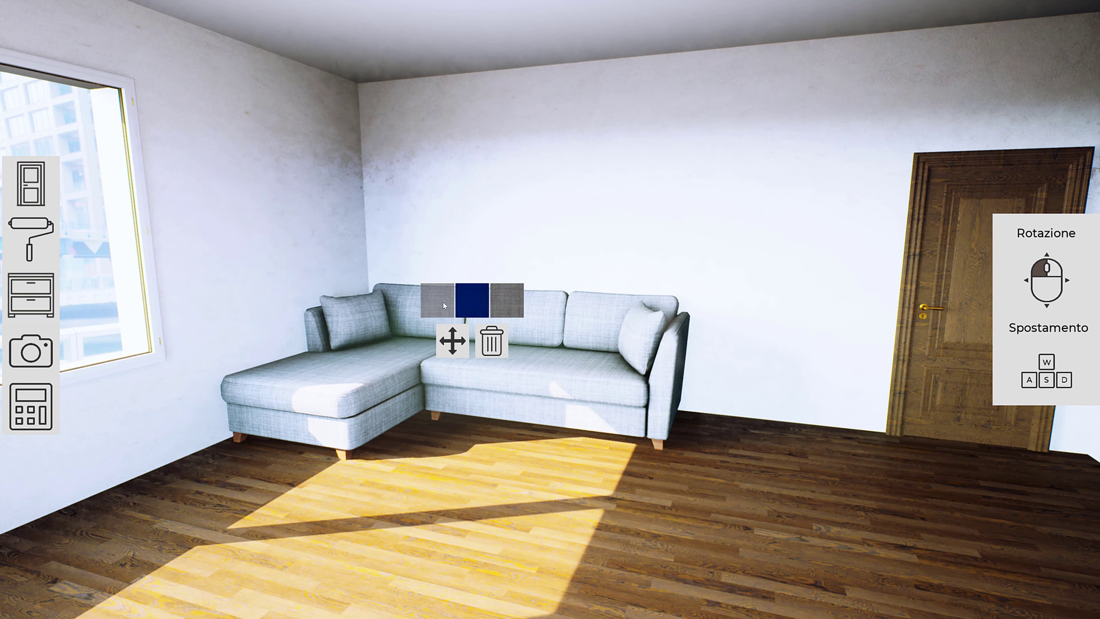
pyautogui.click(443, 301)
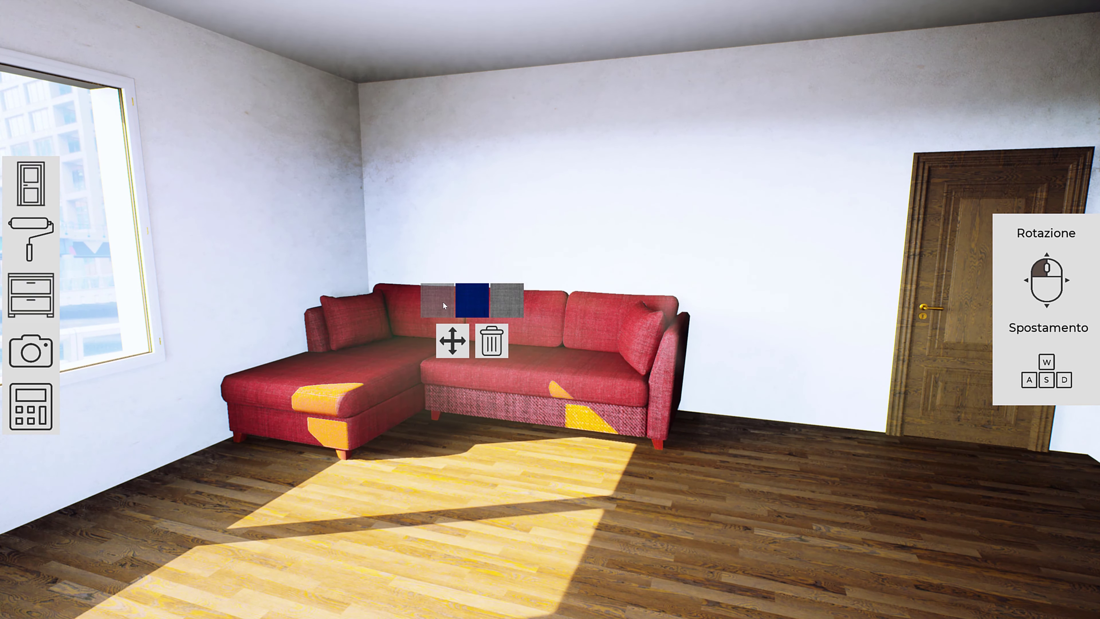
pyautogui.click(478, 306)
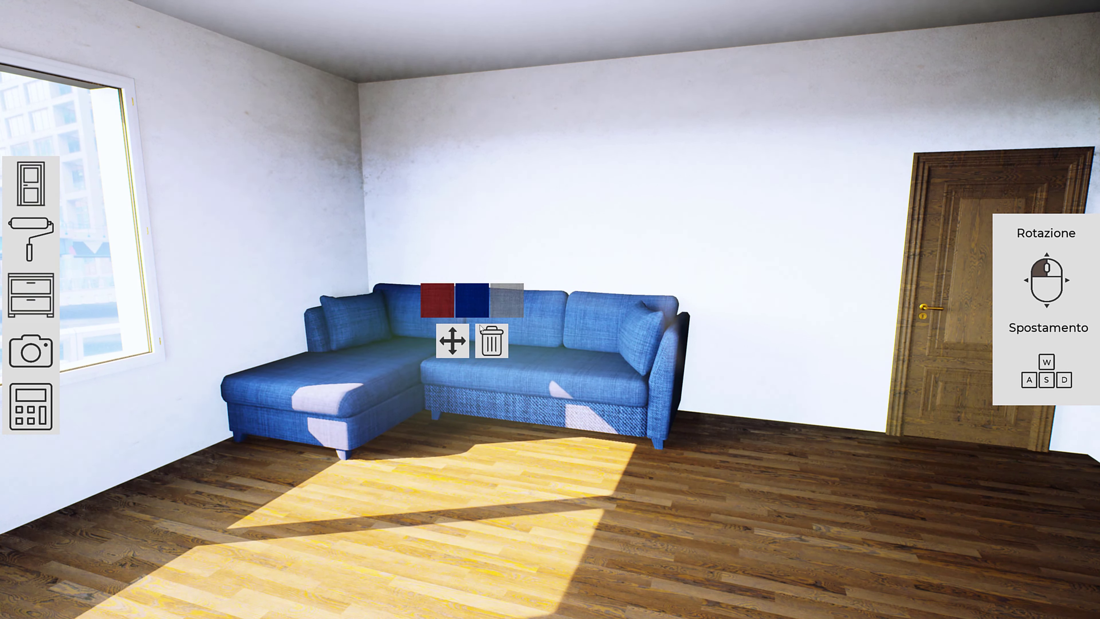
pyautogui.click(452, 340)
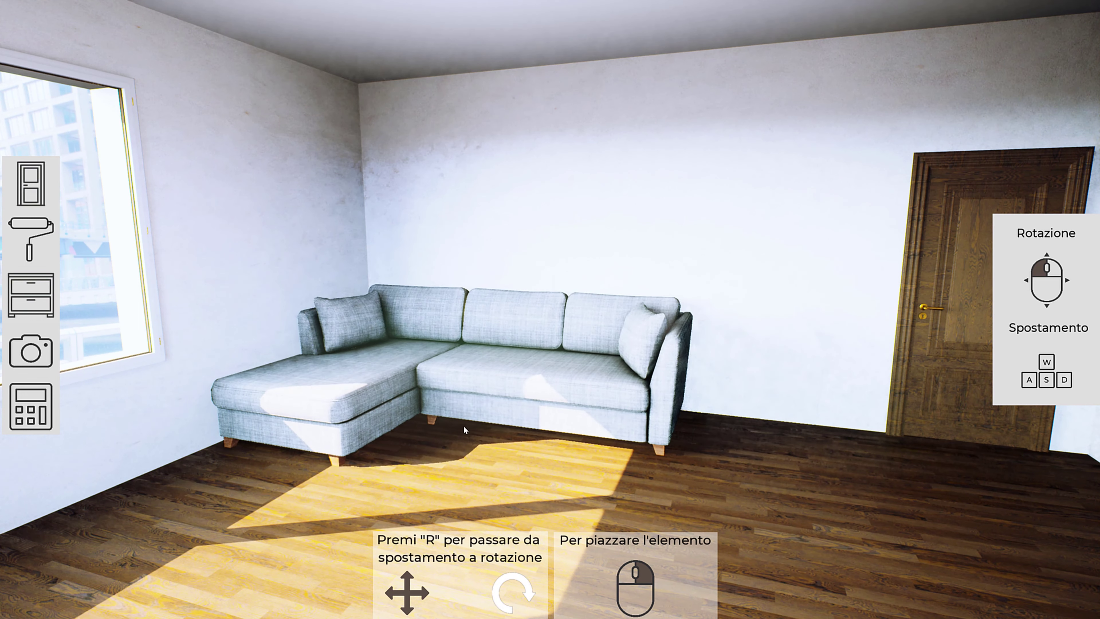
# - Place the Anil floor lamp (60€) right of the sofa, leaving its intensity at 1000.0
pyautogui.click(45, 301)
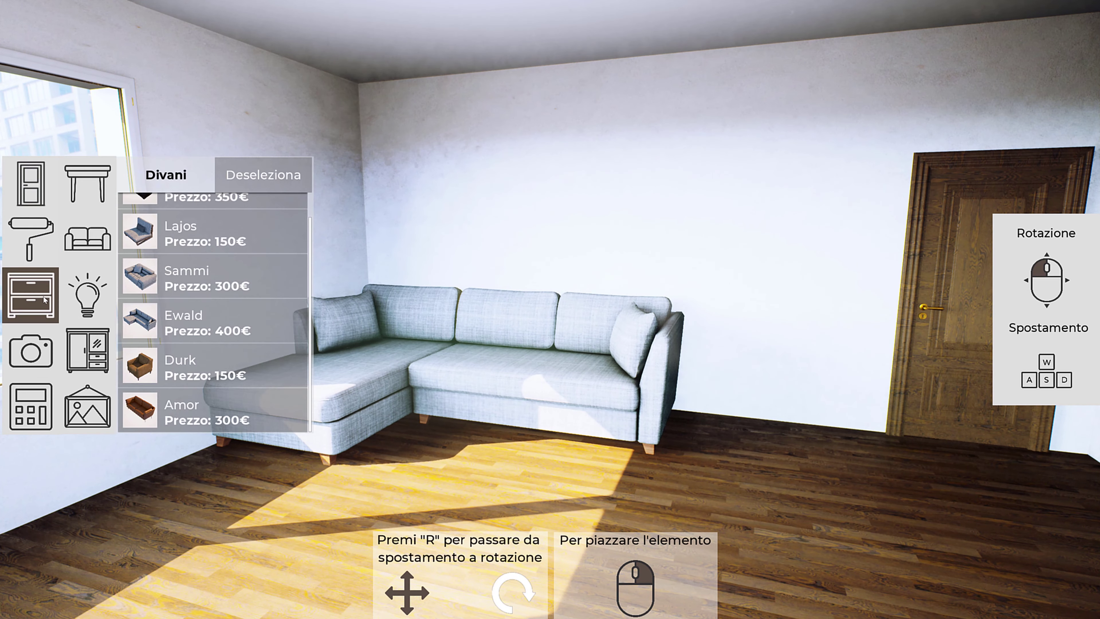
pyautogui.click(93, 300)
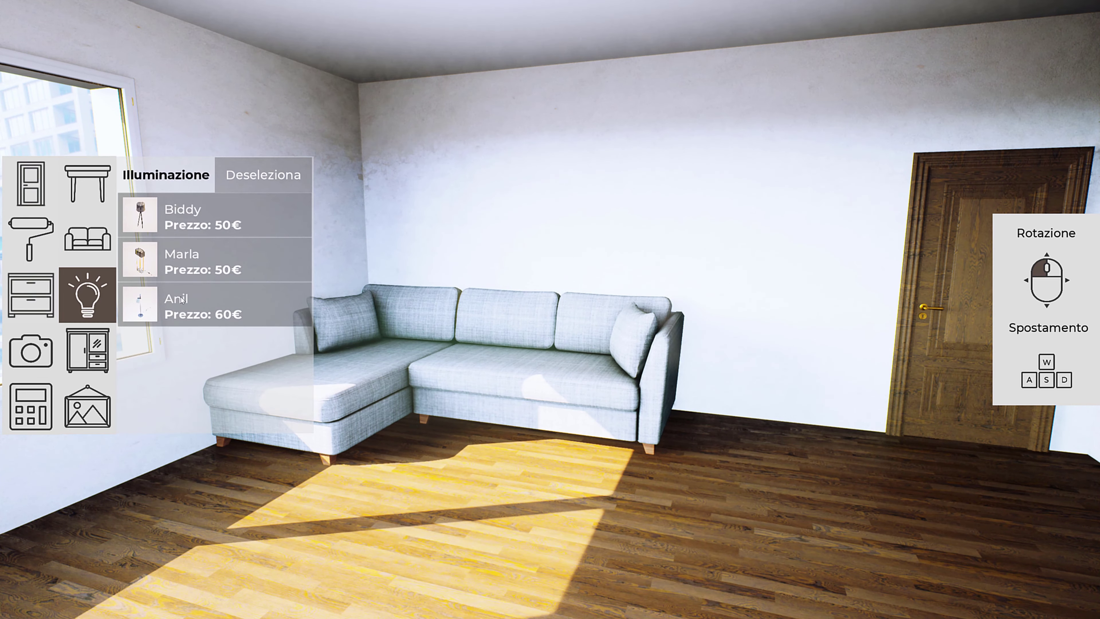
pyautogui.click(199, 305)
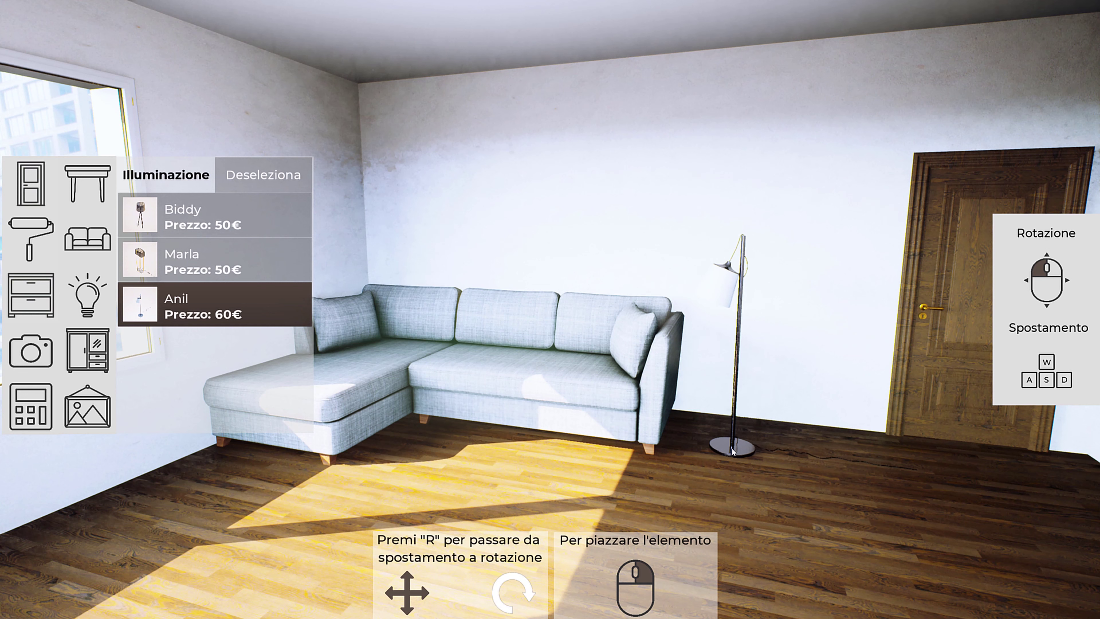
pyautogui.click(733, 452)
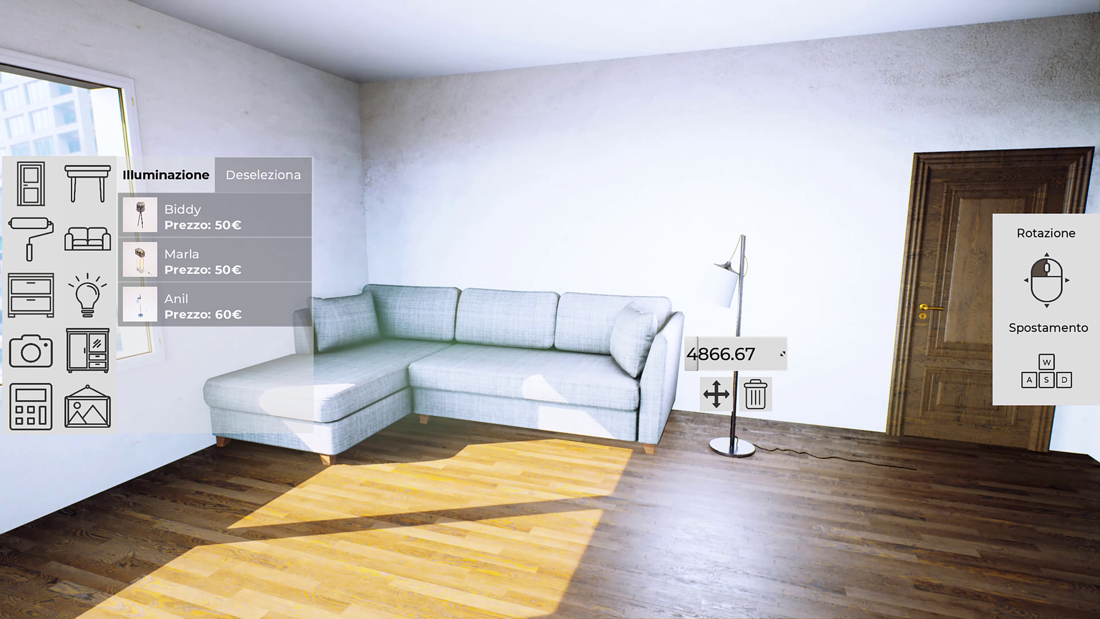
pyautogui.moveTo(731, 353)
pyautogui.mouseDown()
pyautogui.moveTo(779, 353)
pyautogui.moveTo(732, 353)
pyautogui.mouseUp()
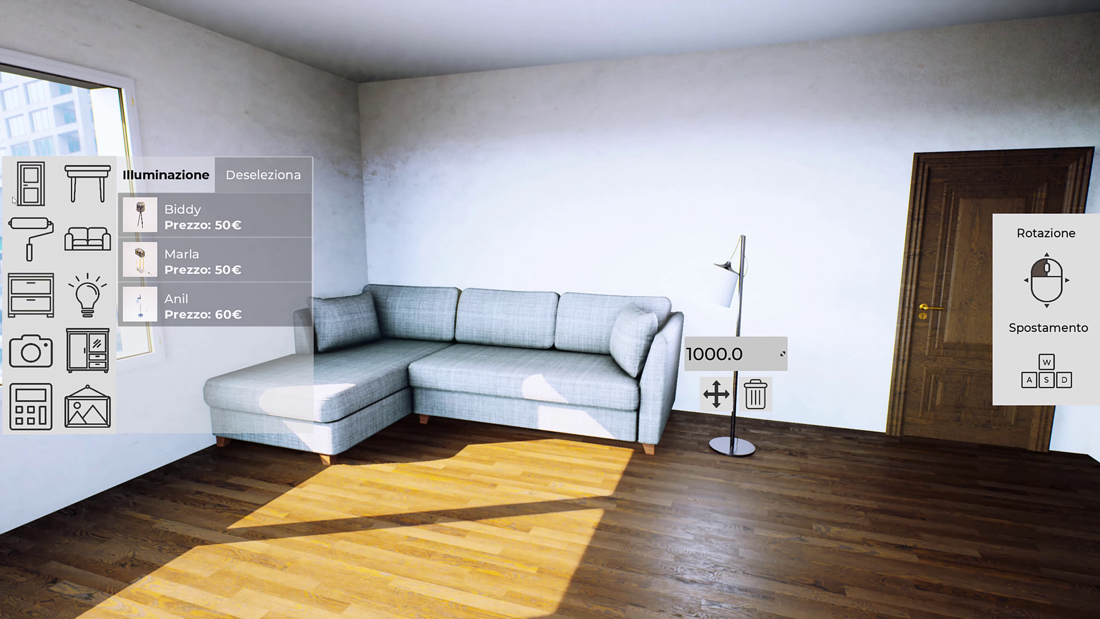
pyautogui.click(255, 423)
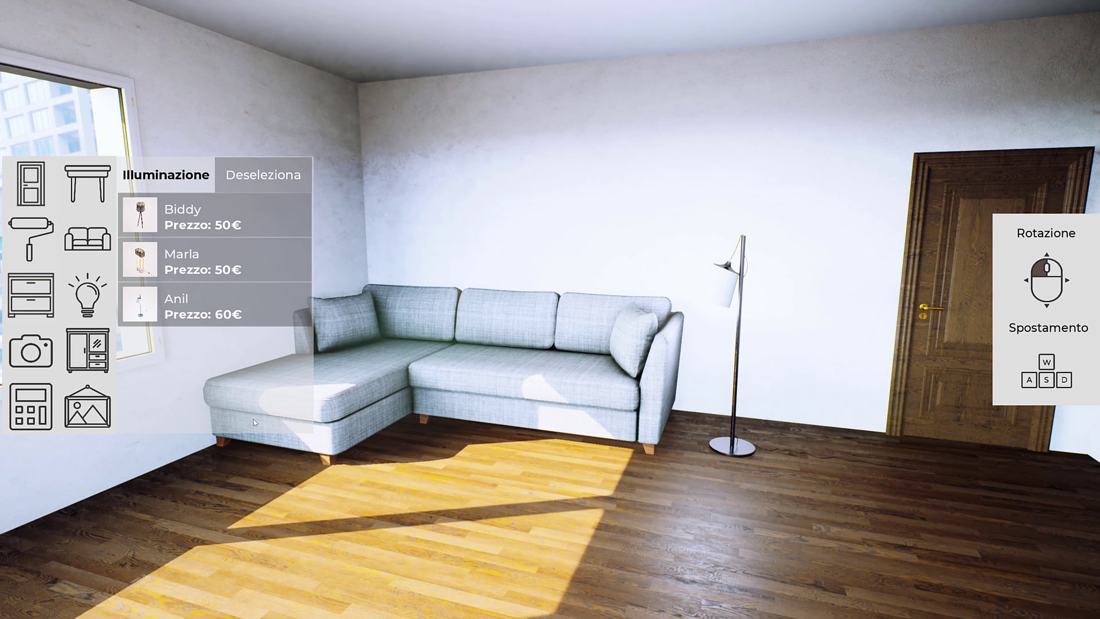
pyautogui.click(97, 345)
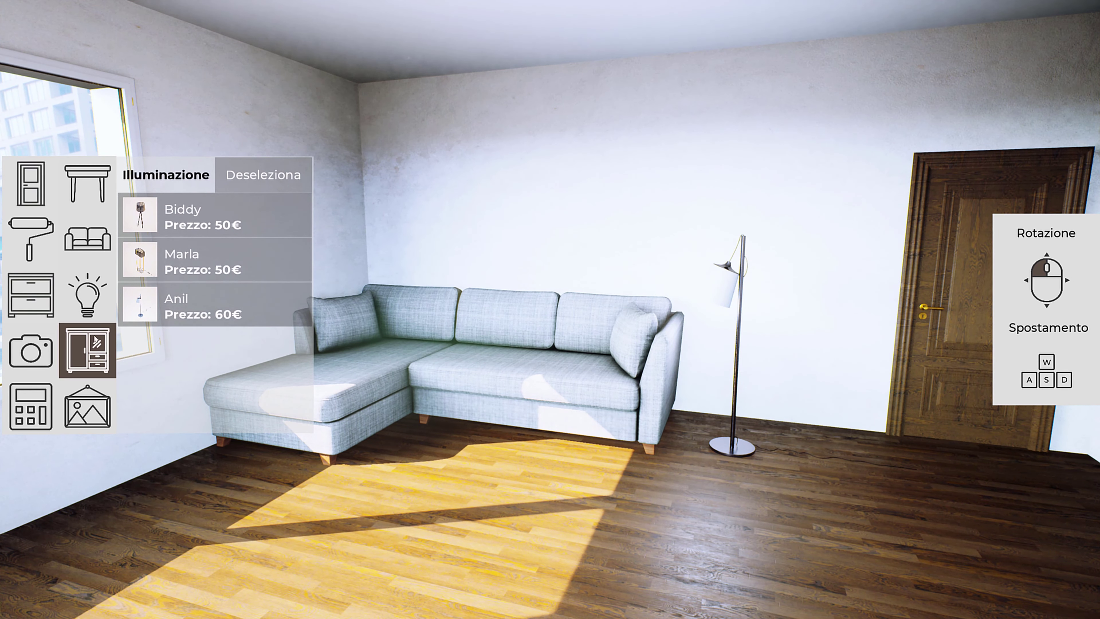
# - Place the Dora sideboard (350€) by the bare white wall, rotated to face the room
pyautogui.click(107, 356)
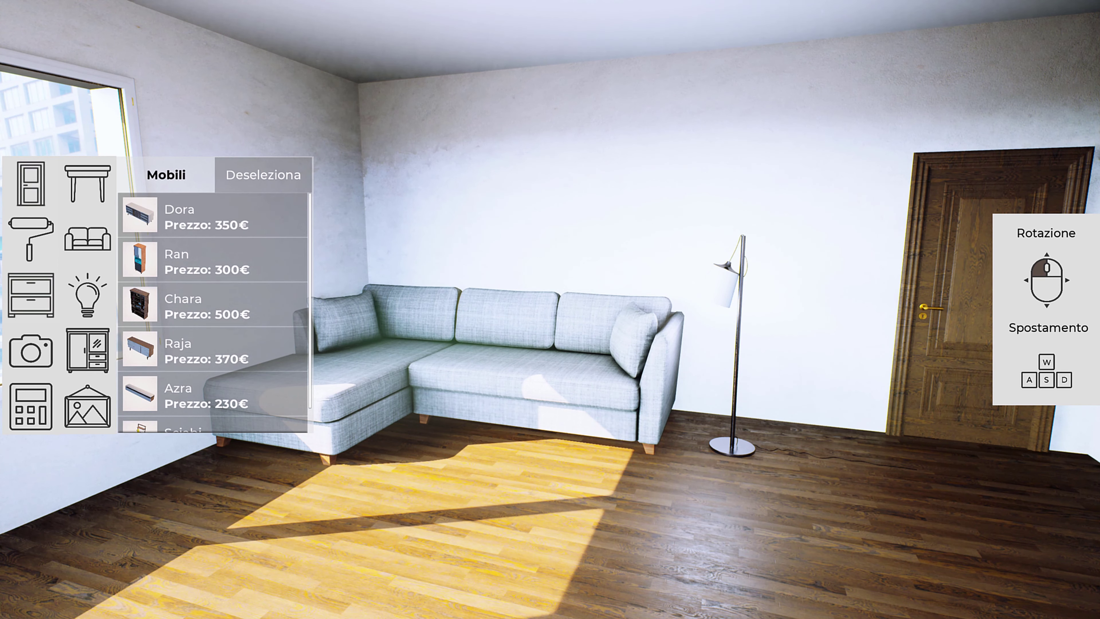
pyautogui.moveTo(390, 463); pyautogui.dragTo(529, 463)
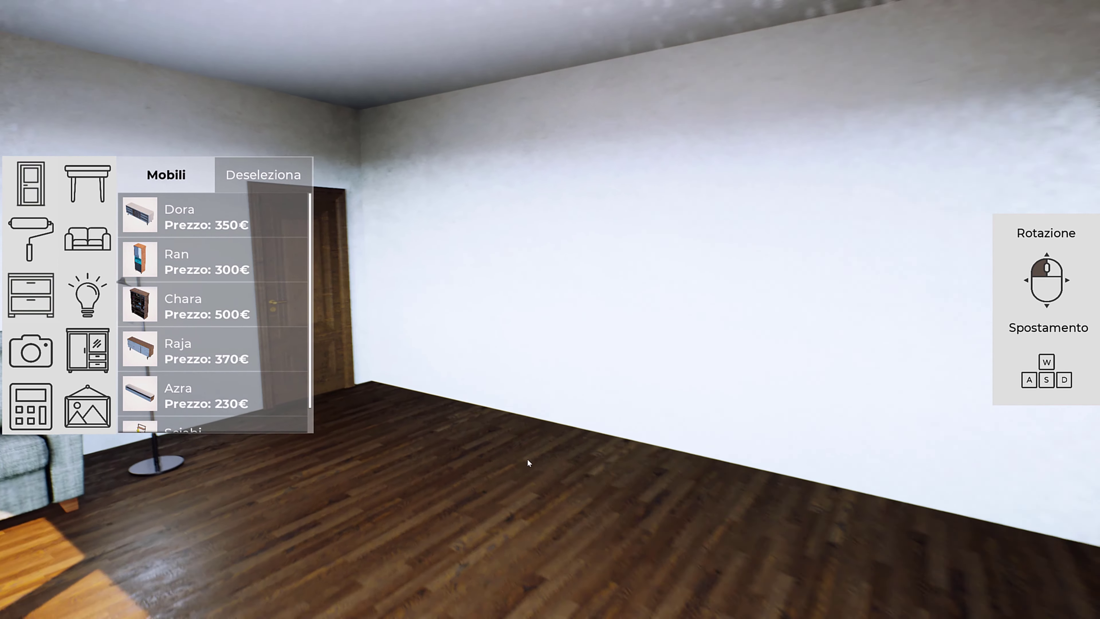
pyautogui.click(208, 217)
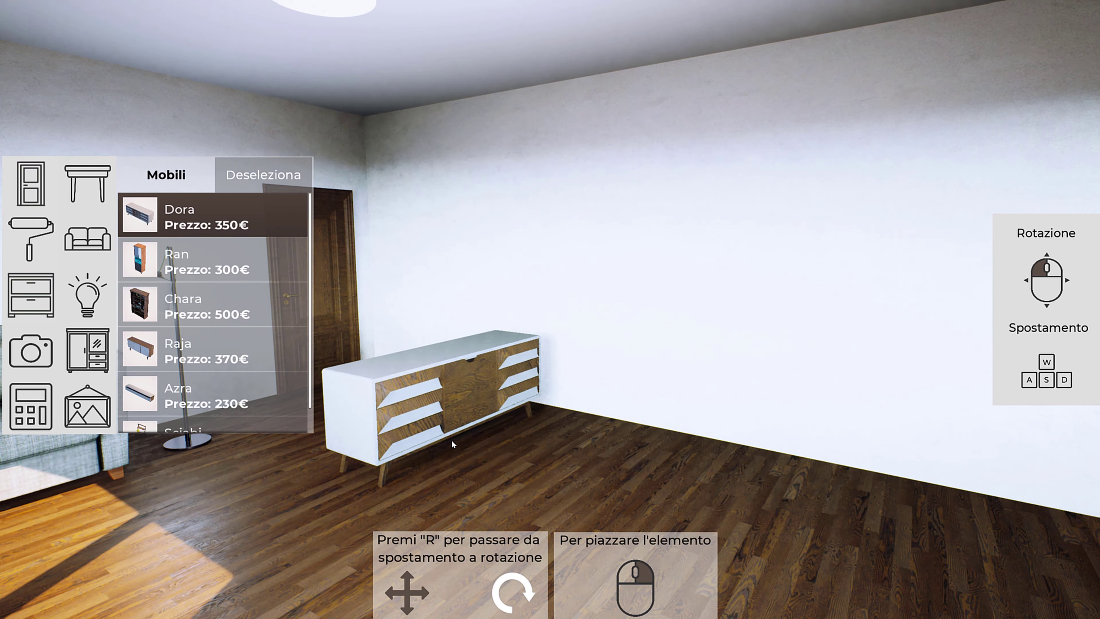
pyautogui.press('r')
pyautogui.press('e')
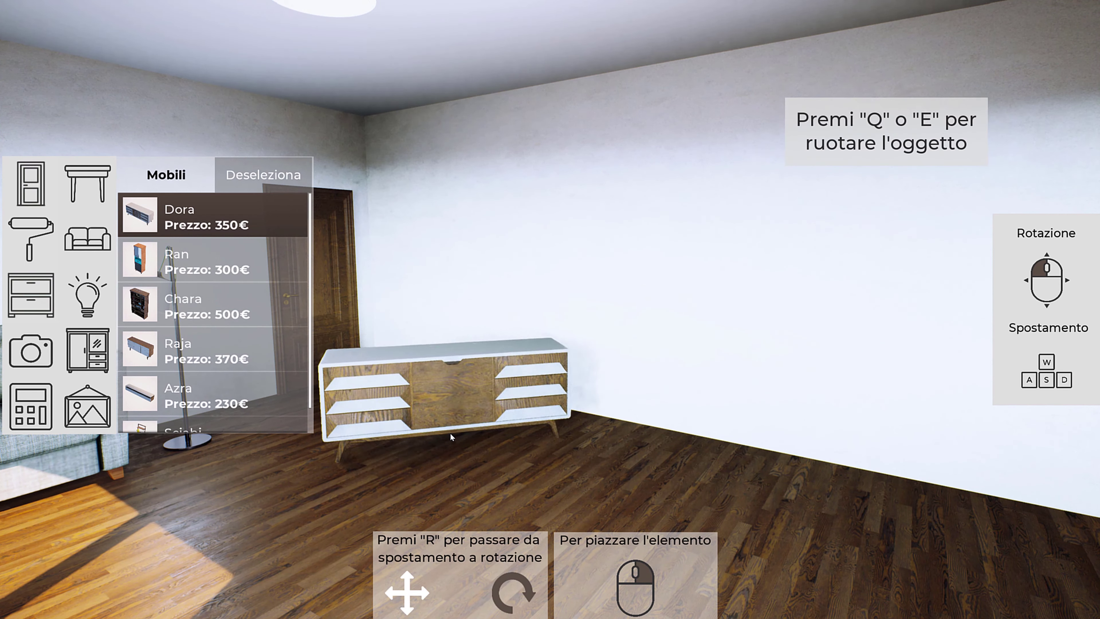
pyautogui.press('e')
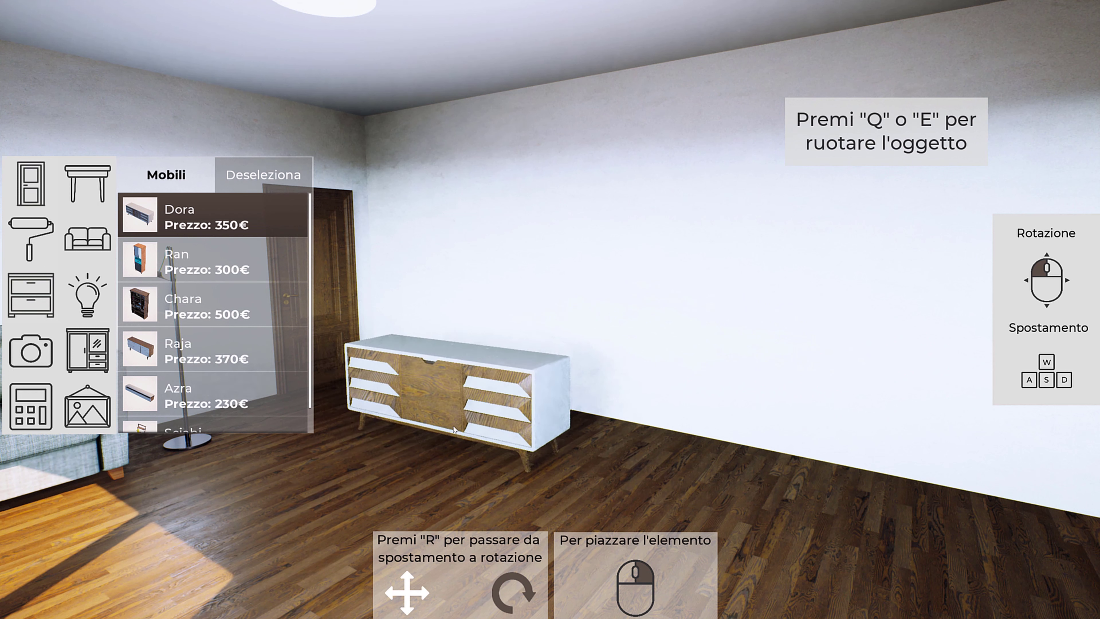
pyautogui.press('r')
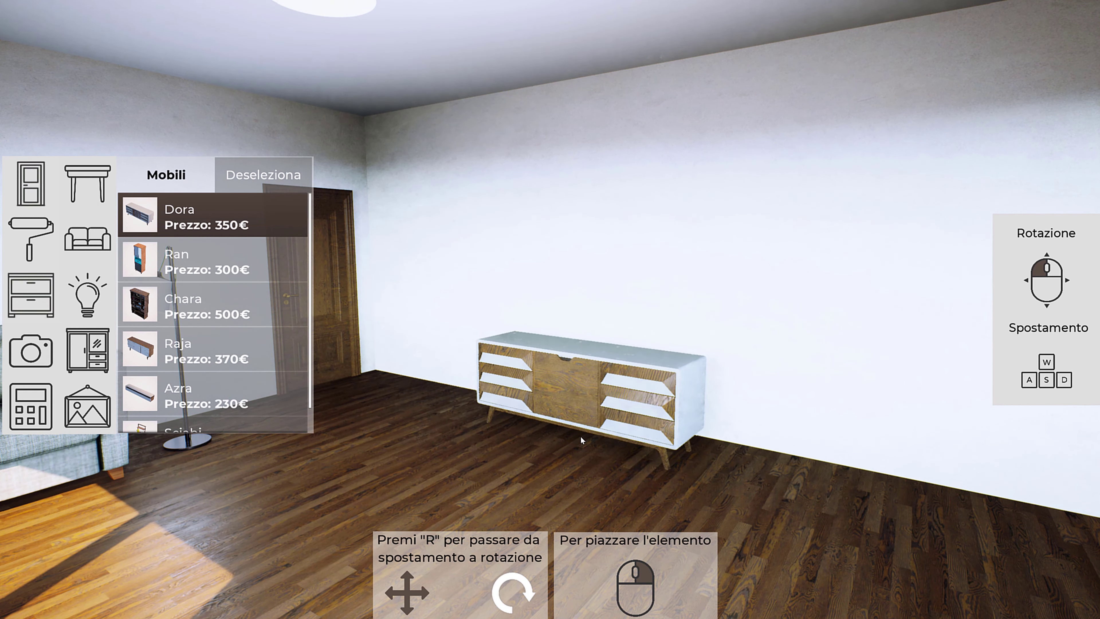
pyautogui.click(581, 440)
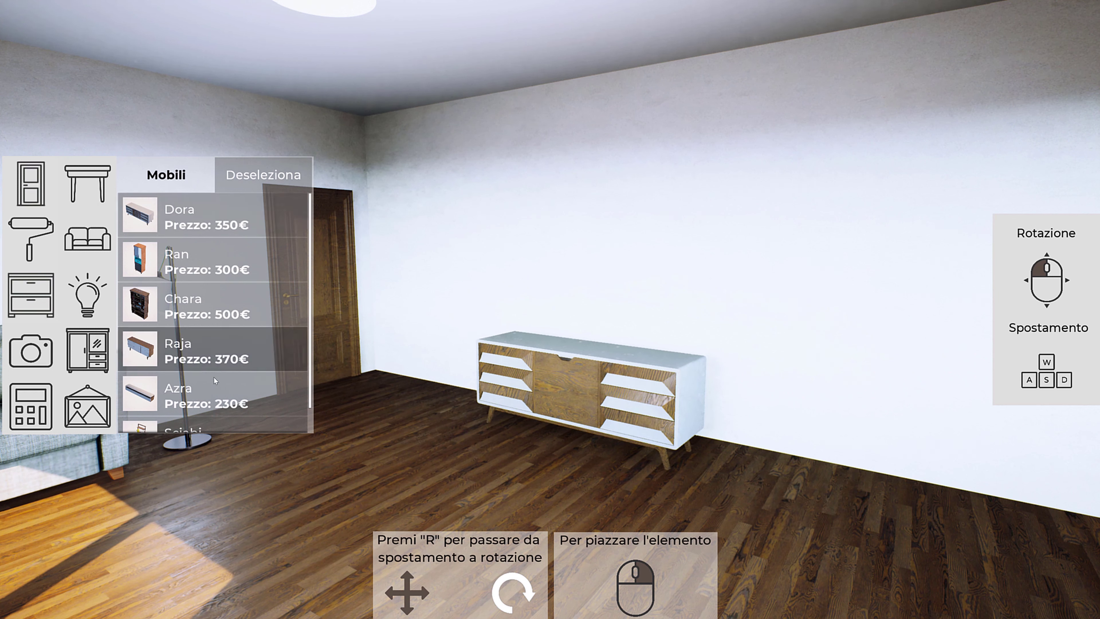
# - Stand the Sciabi ladder shelf (100€) right of the sideboard, turned with Q to face front
pyautogui.scroll(-1, 212, 361)
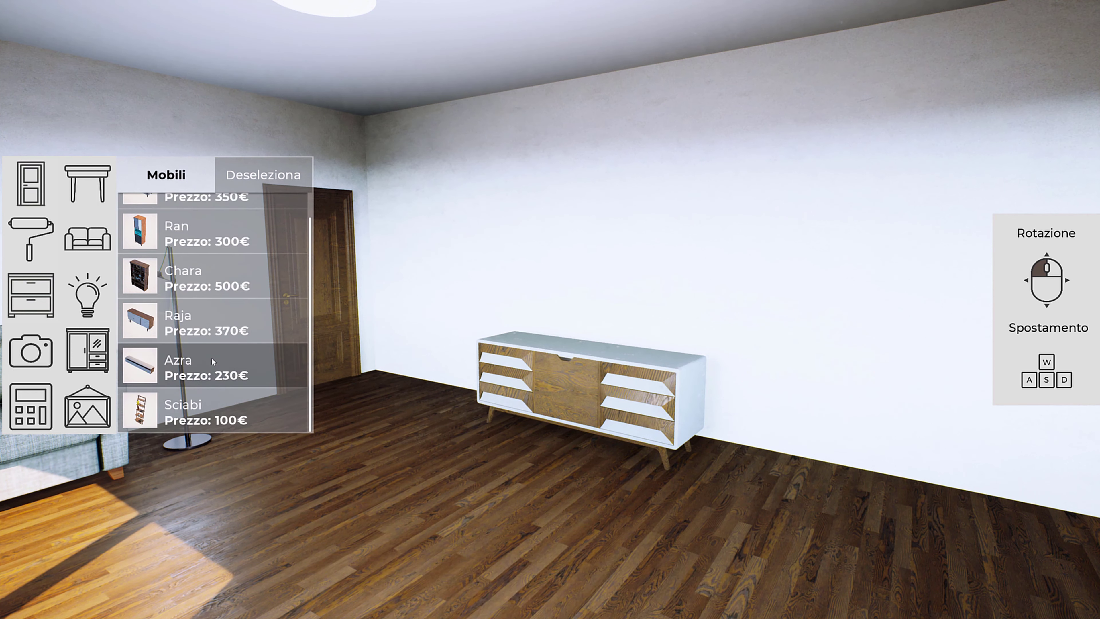
pyautogui.click(209, 407)
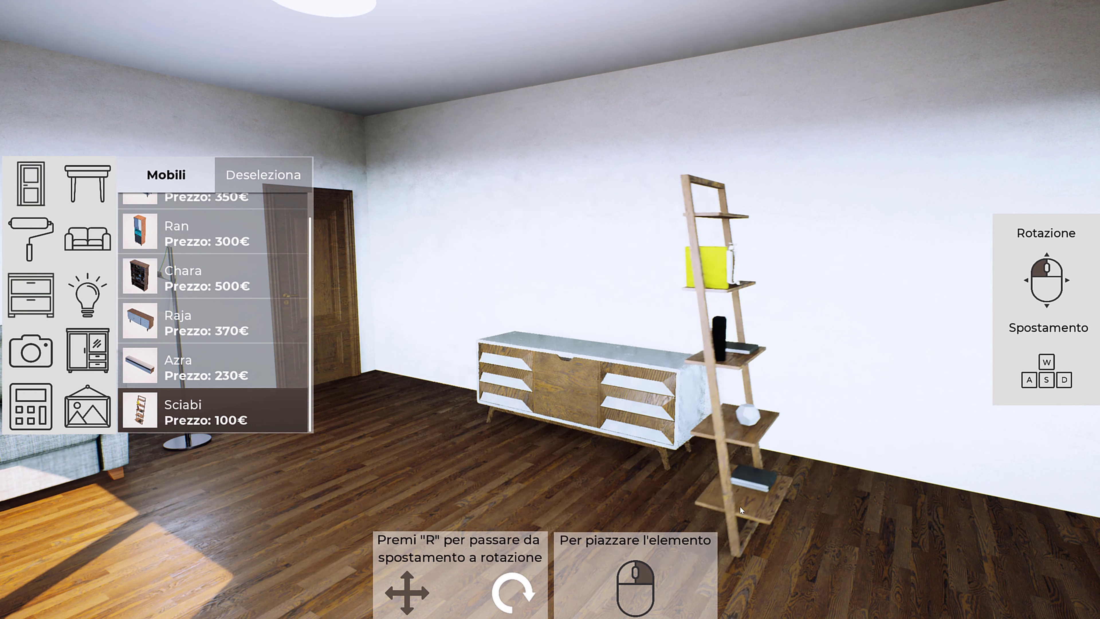
pyautogui.press('r')
pyautogui.press('q')
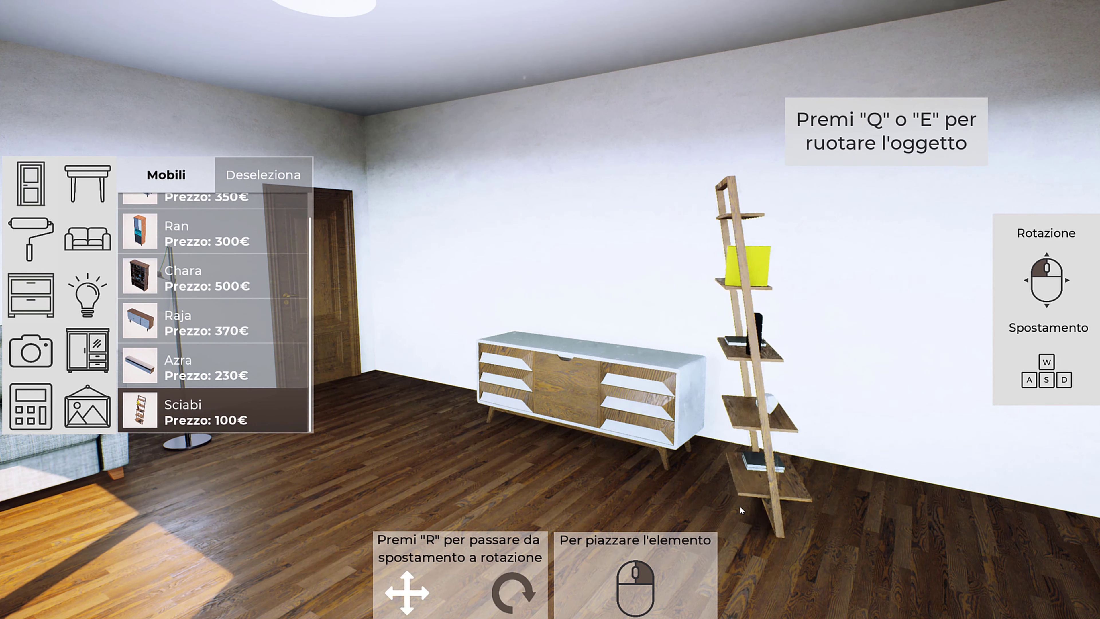
pyautogui.press('q')
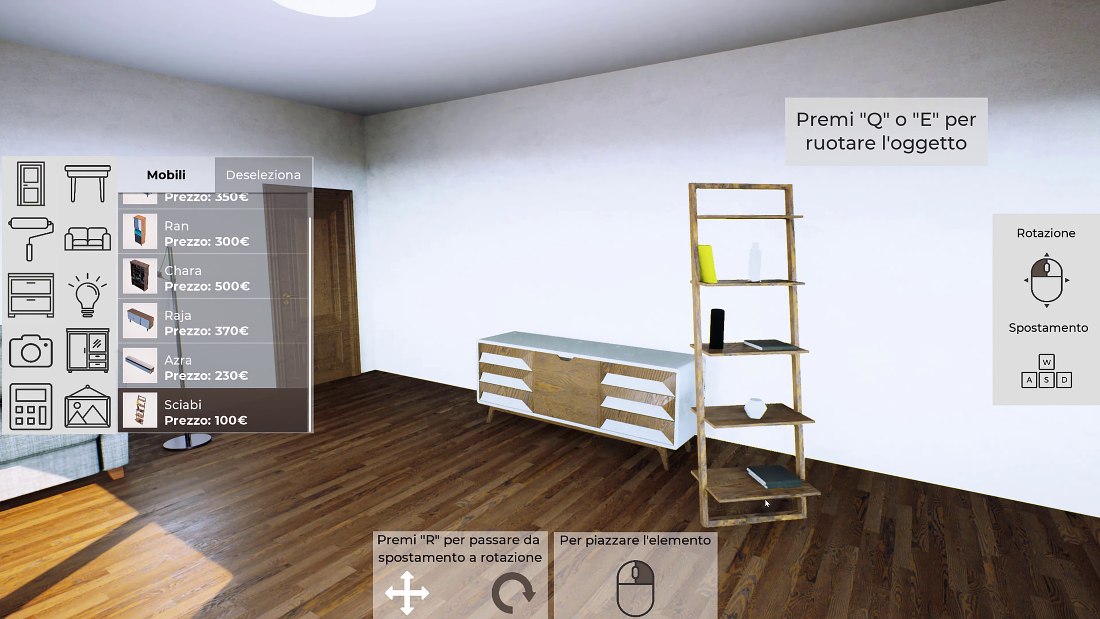
pyautogui.press('q')
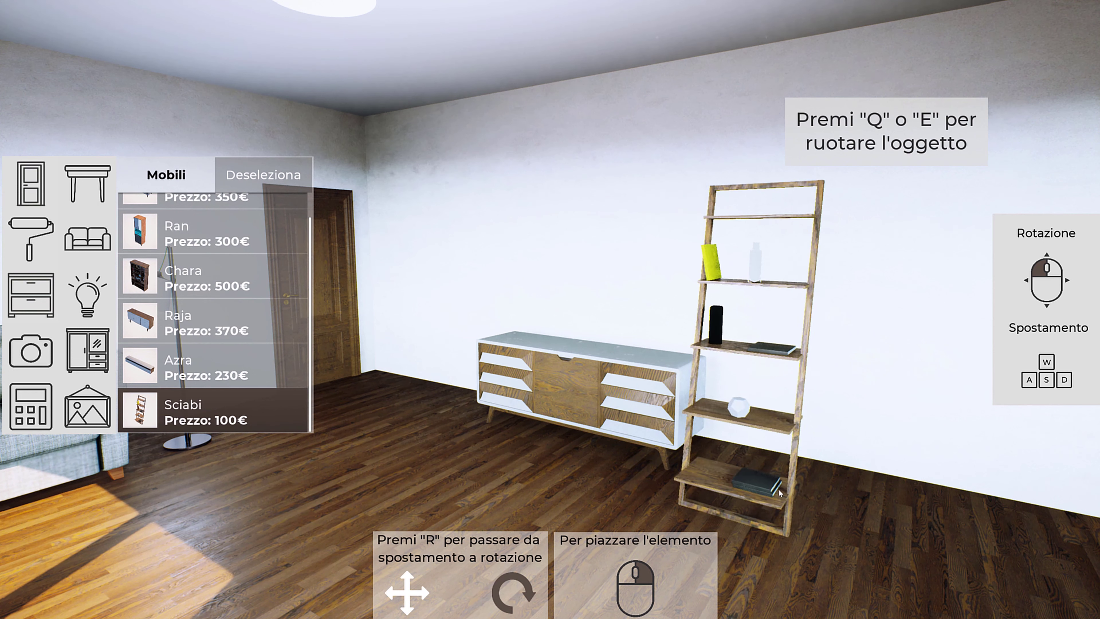
pyautogui.press('r')
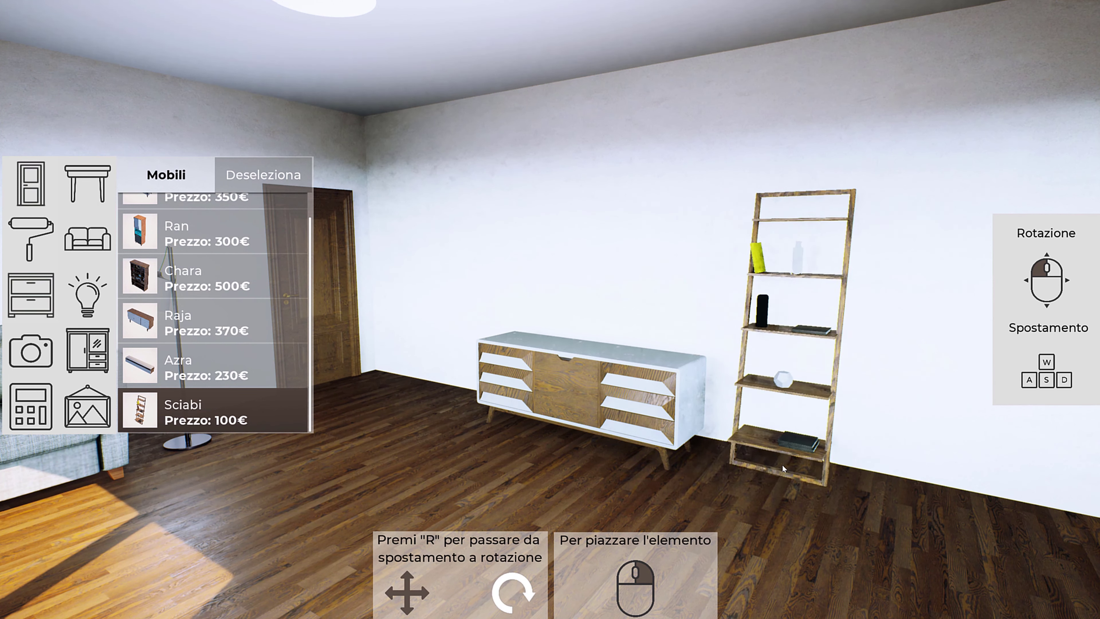
pyautogui.click(187, 359)
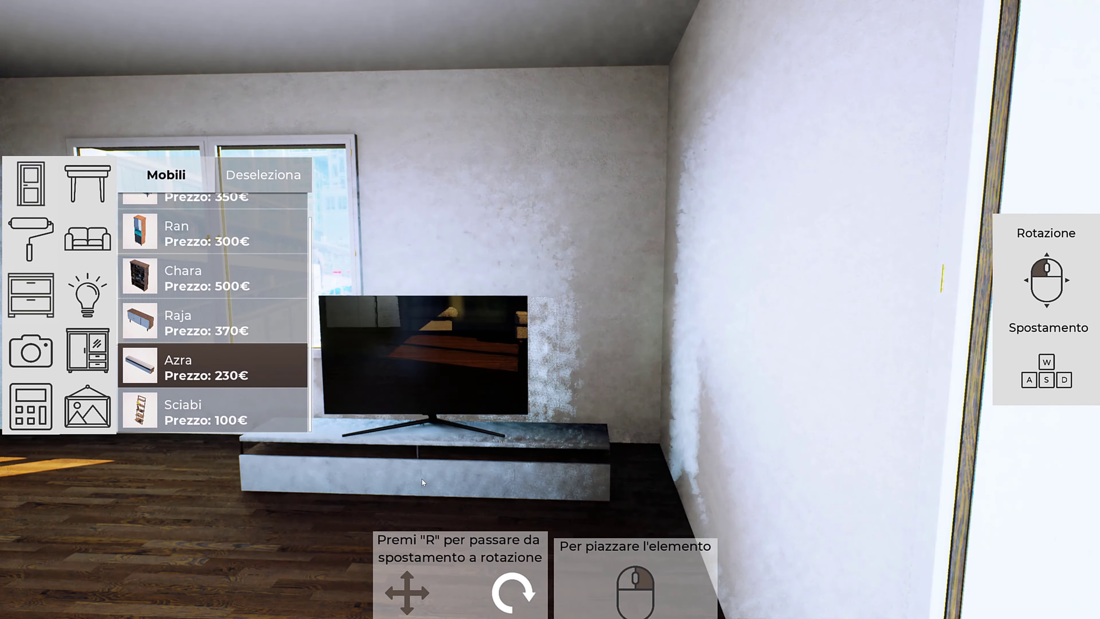
# - Set the Azra TV unit (230€) against the back wall and delete that wall's window
pyautogui.press('w')
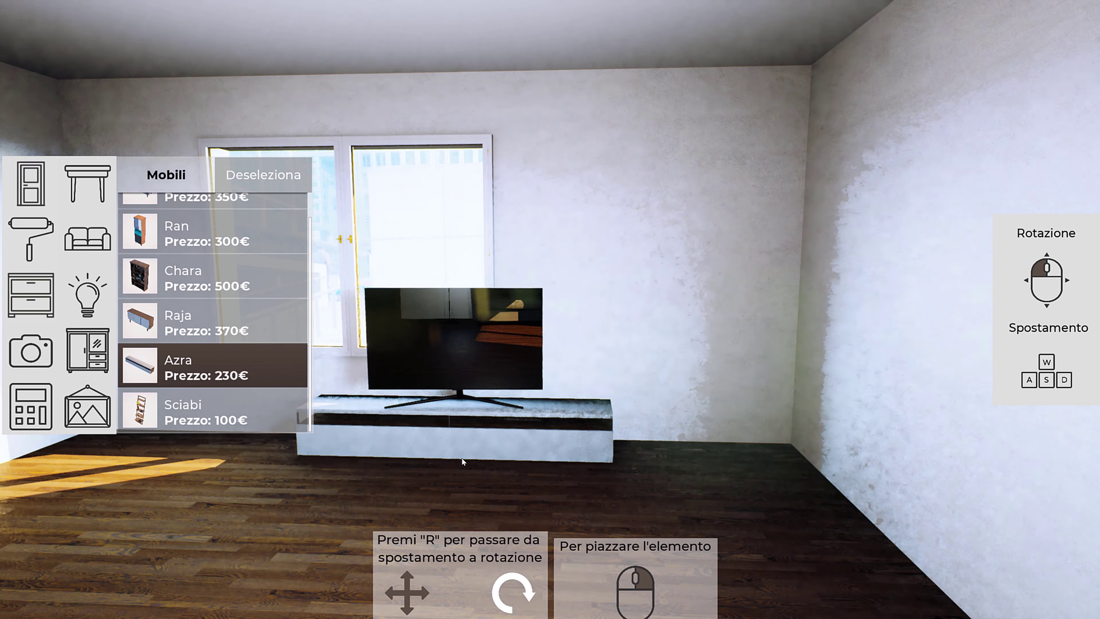
pyautogui.press('s')
pyautogui.click(465, 461)
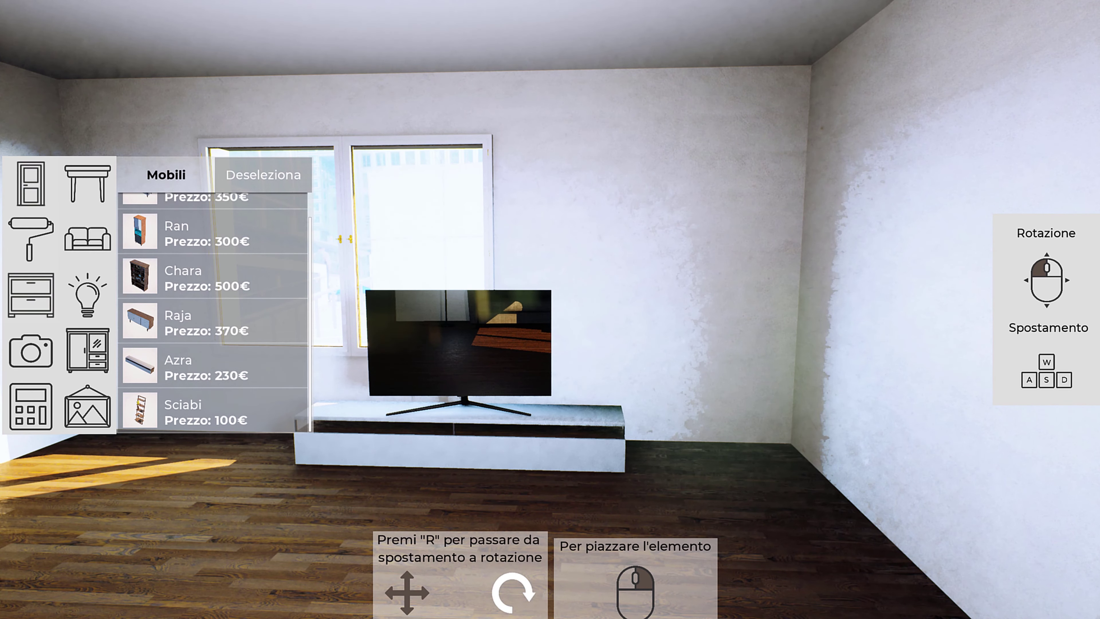
pyautogui.click(369, 255)
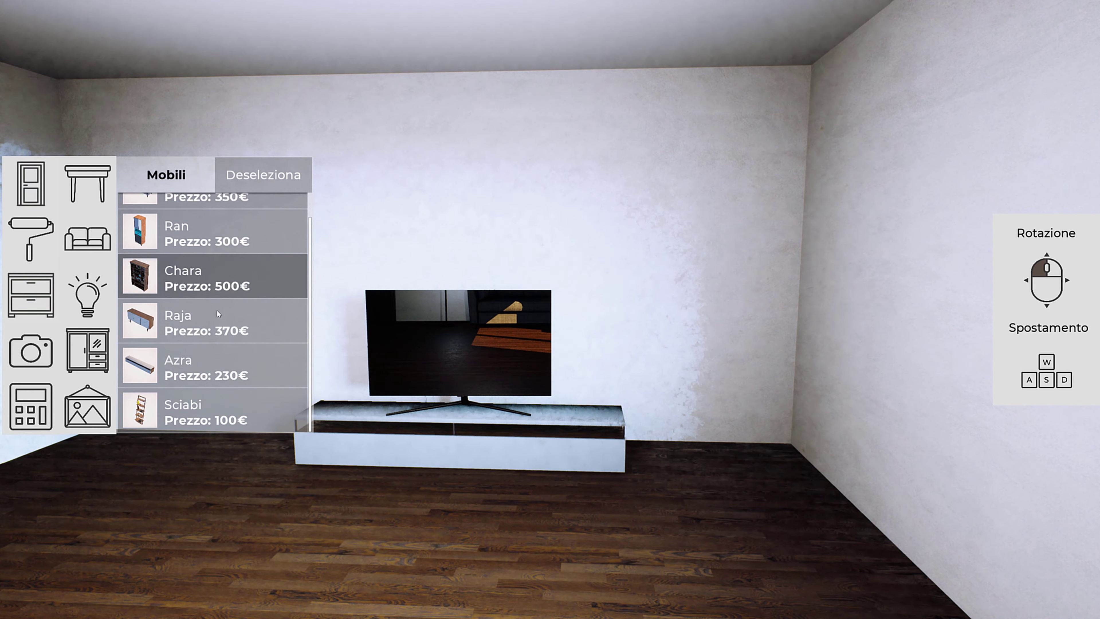
# - Place the Ran tall cabinet (300€) right of the Azra TV unit, turned to face the room
pyautogui.scroll(1, 172, 273)
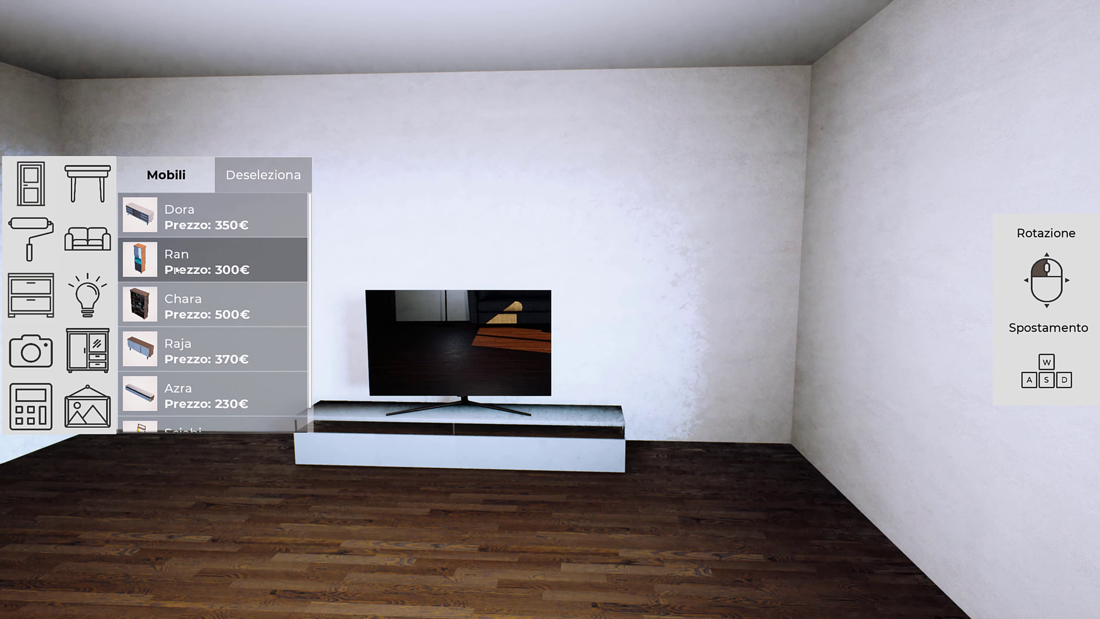
pyautogui.click(178, 268)
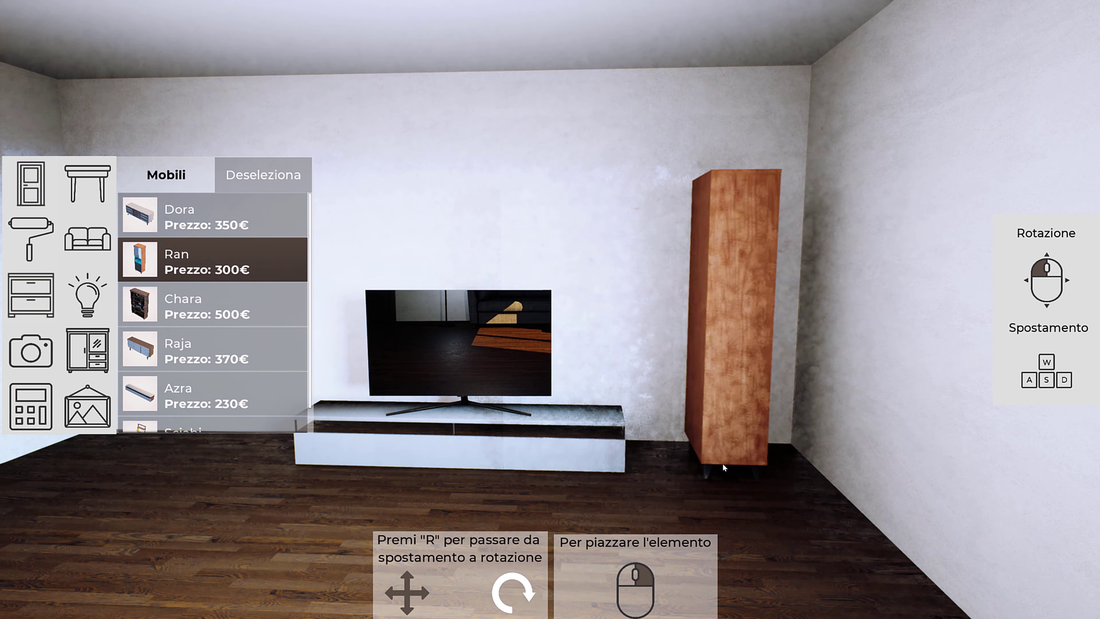
pyautogui.press('e')
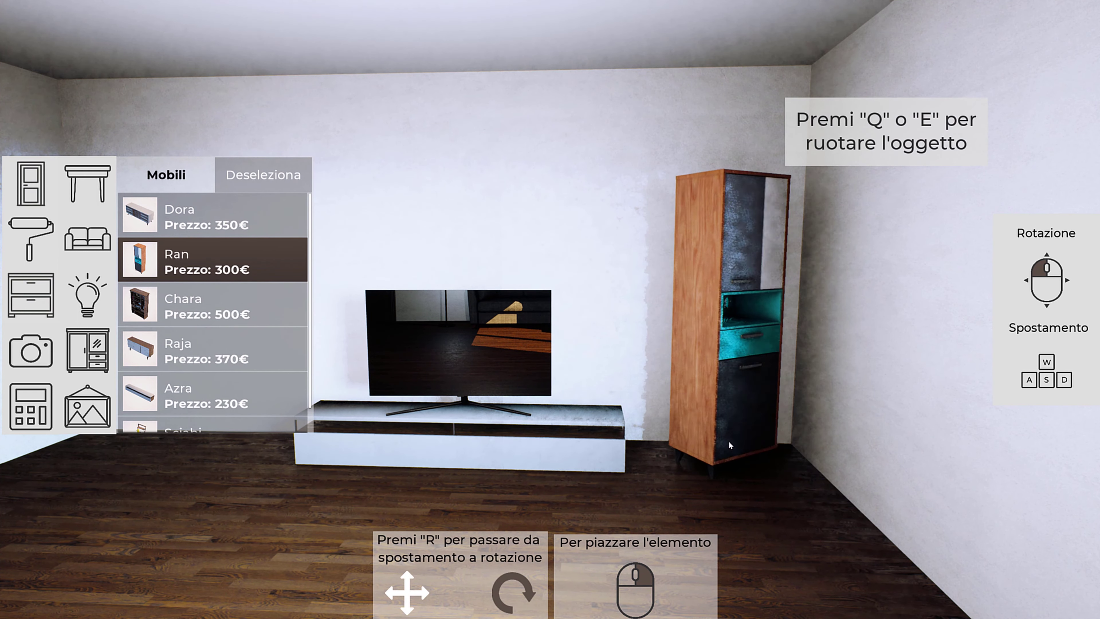
pyautogui.press('e')
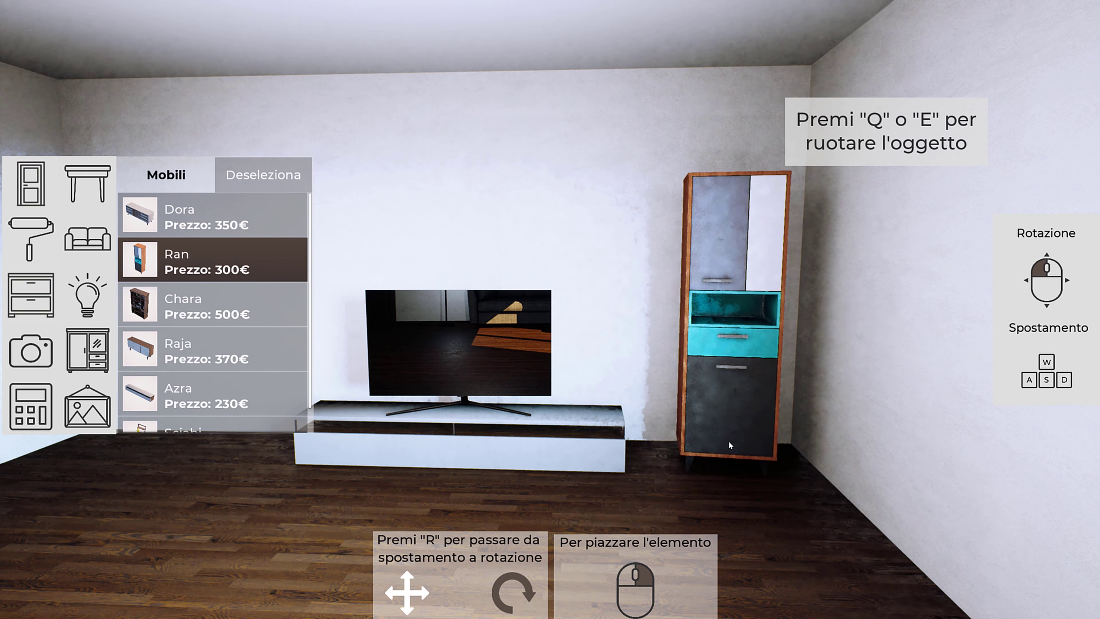
pyautogui.press('r')
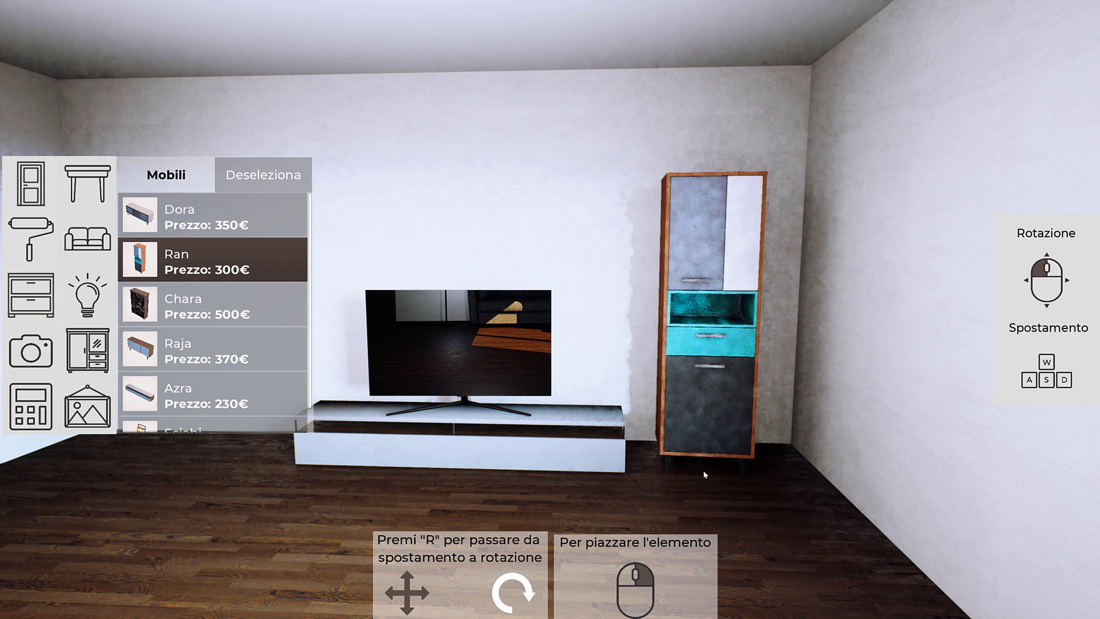
pyautogui.click(707, 468)
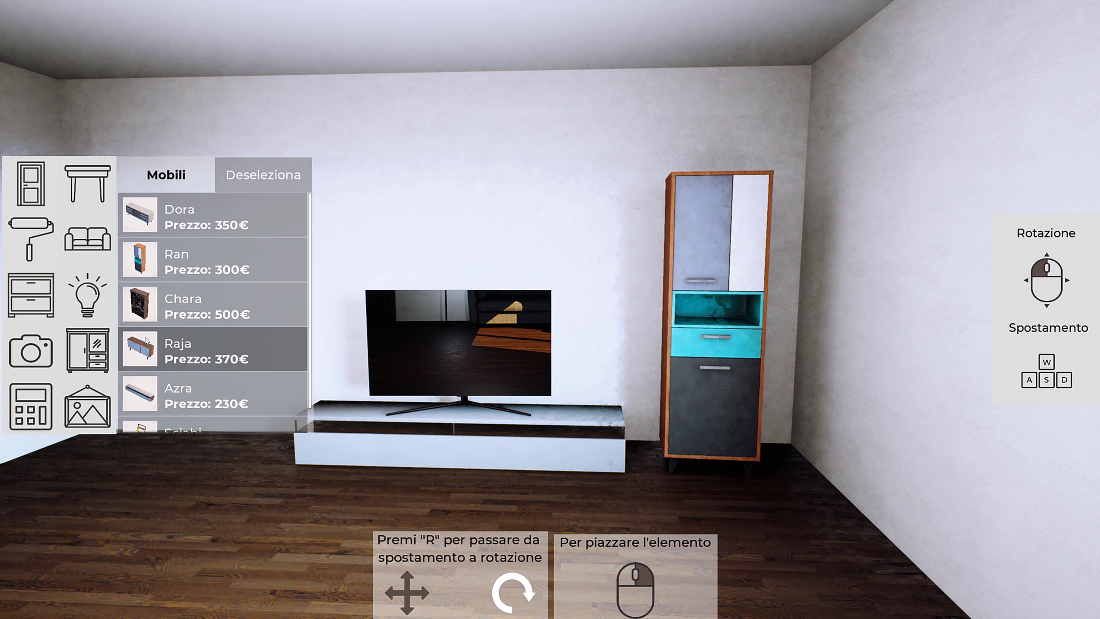
pyautogui.scroll(-1, 146, 340)
# - Hang the Stampa1 wall print (40€) on the wall just right of the Sciabi ladder shelf
pyautogui.click(96, 405)
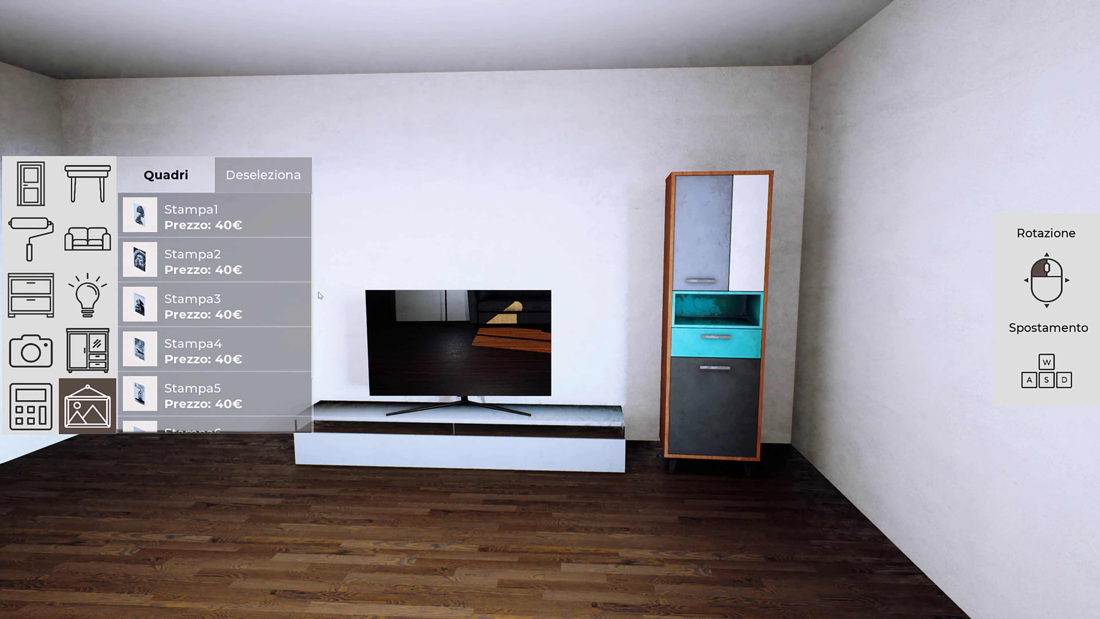
pyautogui.press('a')
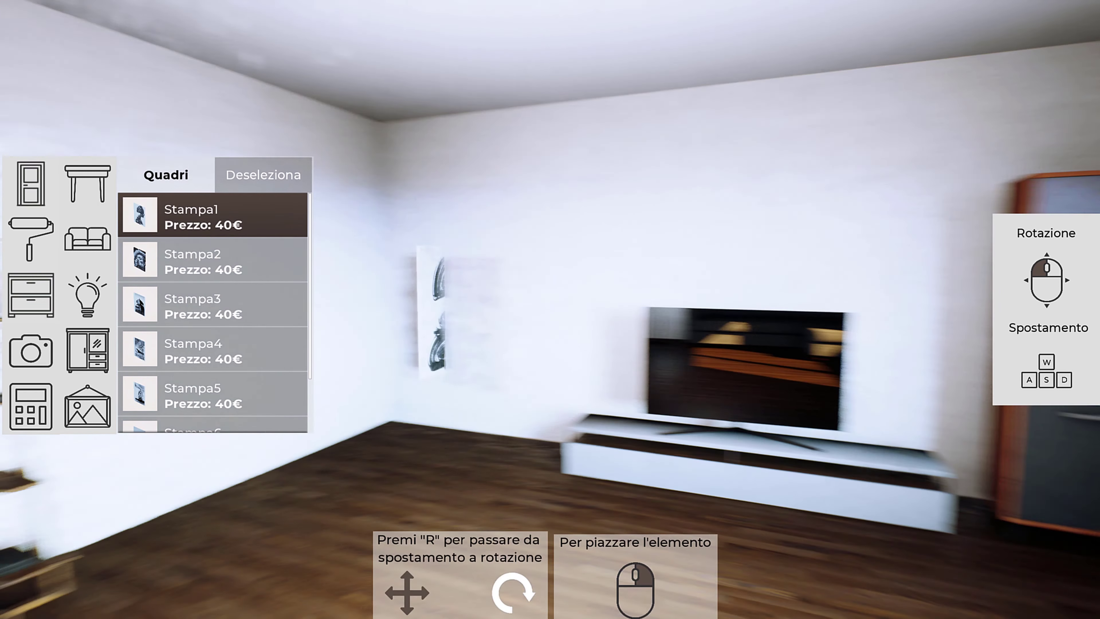
pyautogui.moveTo(398, 301); pyautogui.dragTo(391, 289)
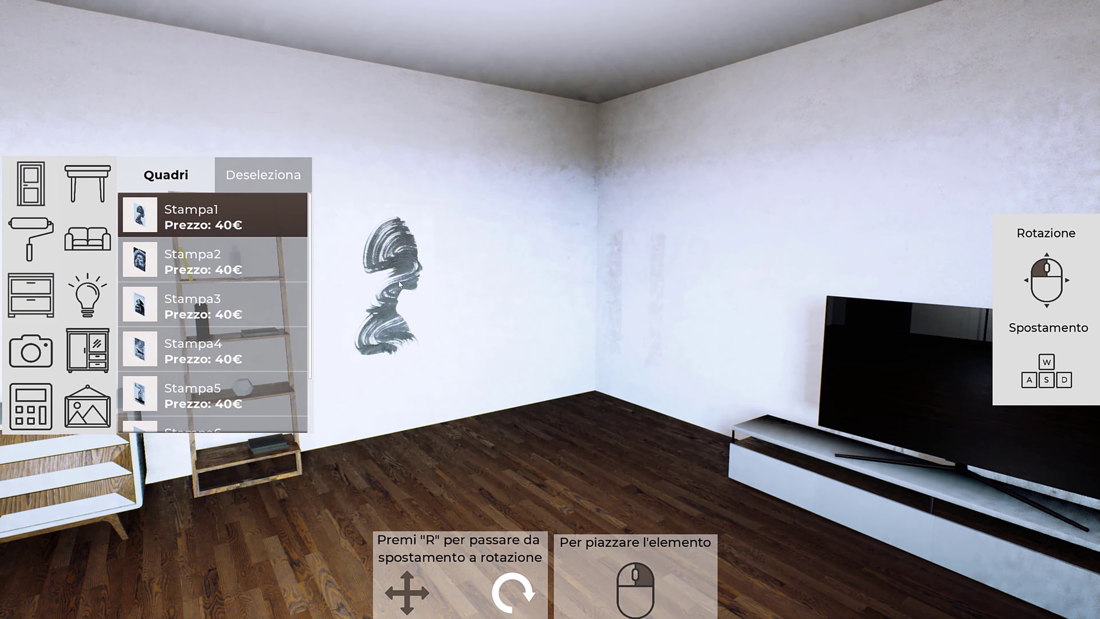
# - Switch the catalogue back to furniture and turn to face the sideboard and shelf wall
pyautogui.press('a')
pyautogui.click(89, 349)
pyautogui.press('a')
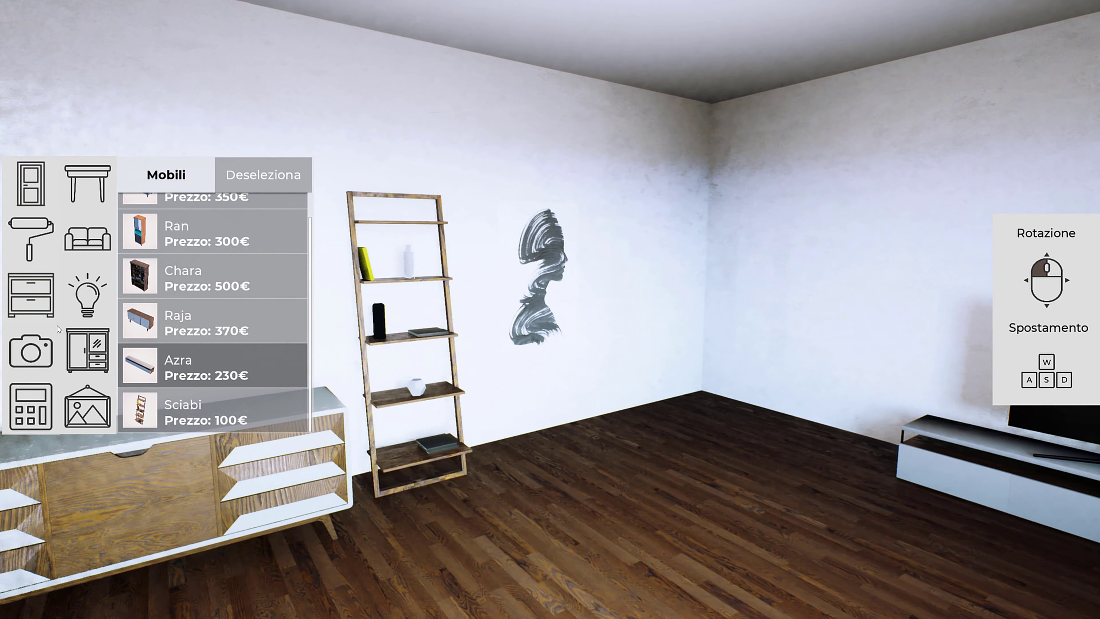
pyautogui.moveTo(443, 447); pyautogui.dragTo(443, 447)
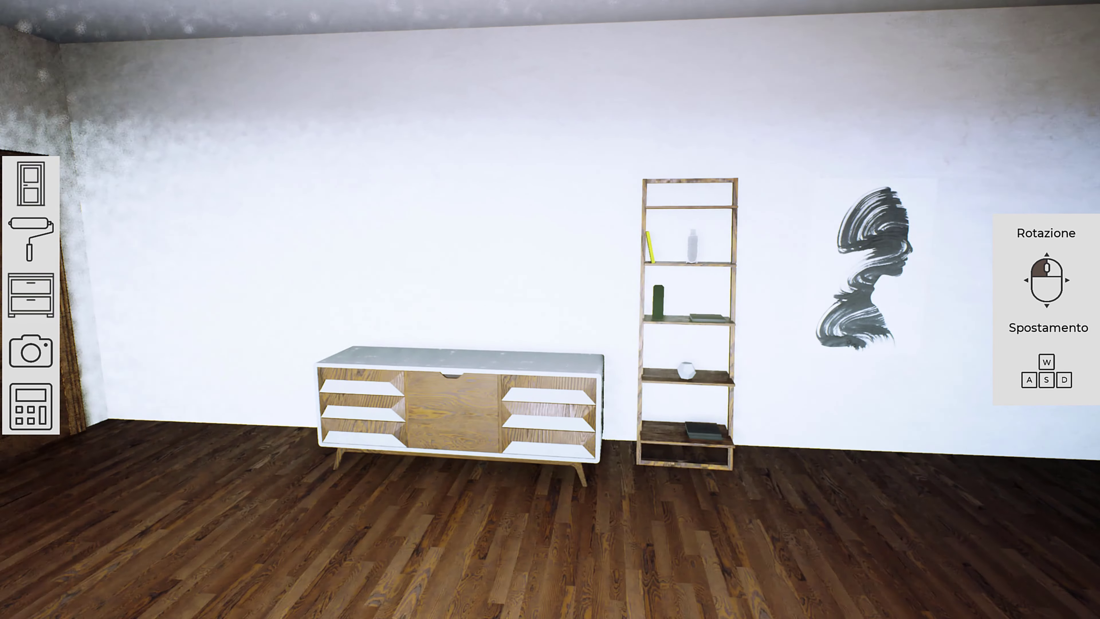
# - Recolour the Dora sideboard grey after trying the olive finish
pyautogui.press('w')
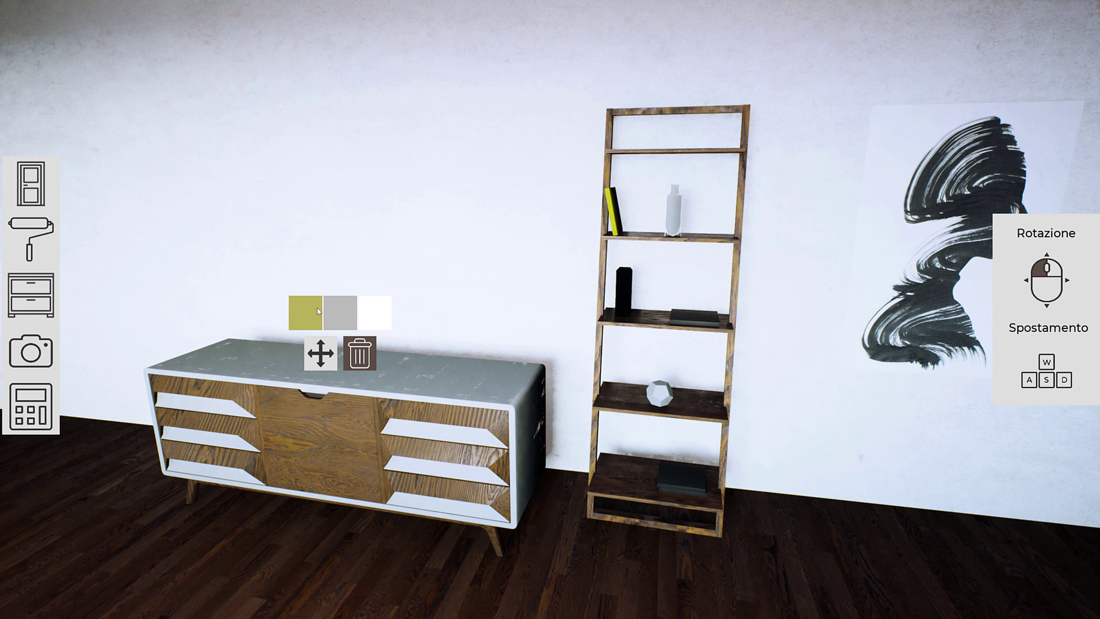
pyautogui.click(317, 308)
pyautogui.click(349, 311)
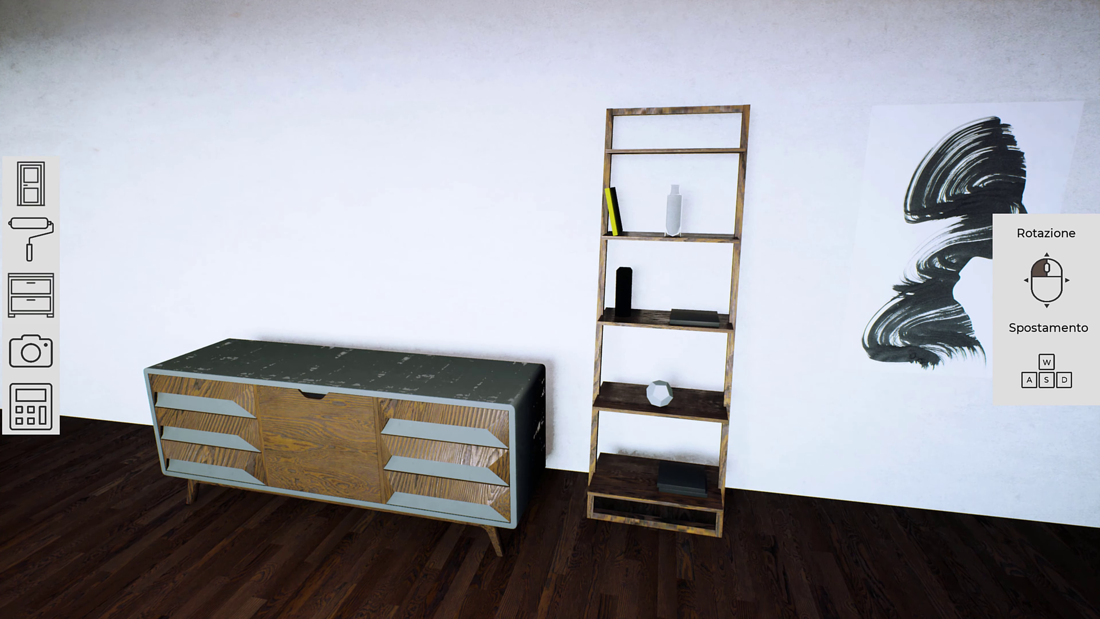
# - Change the Azra TV unit's shelf to the lightest wood finish
pyautogui.moveTo(260, 416); pyautogui.dragTo(609, 419)
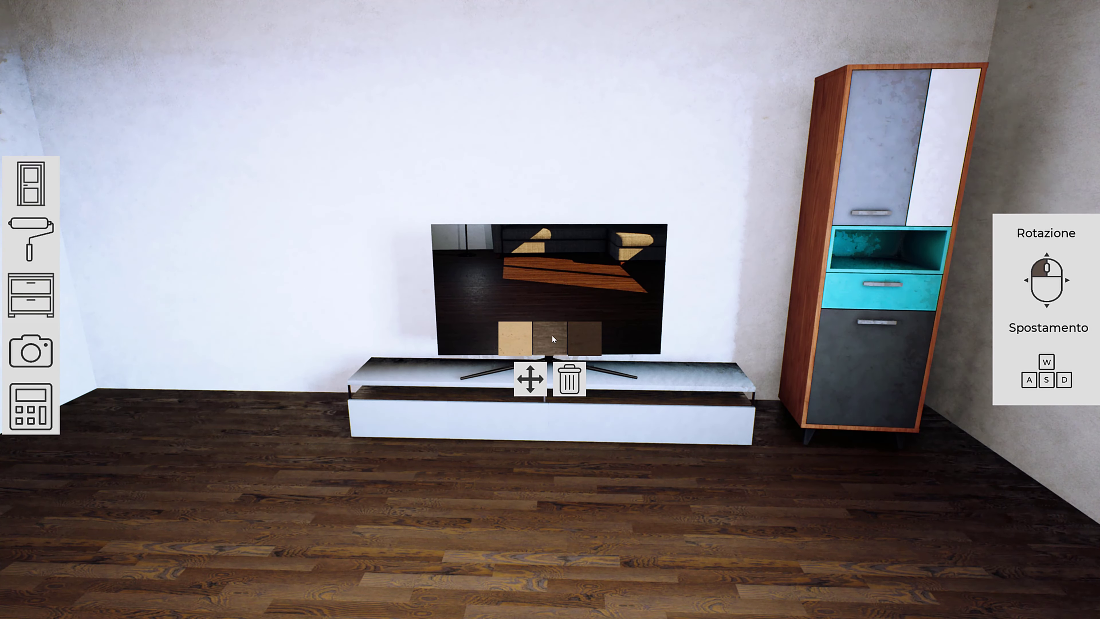
pyautogui.click(551, 334)
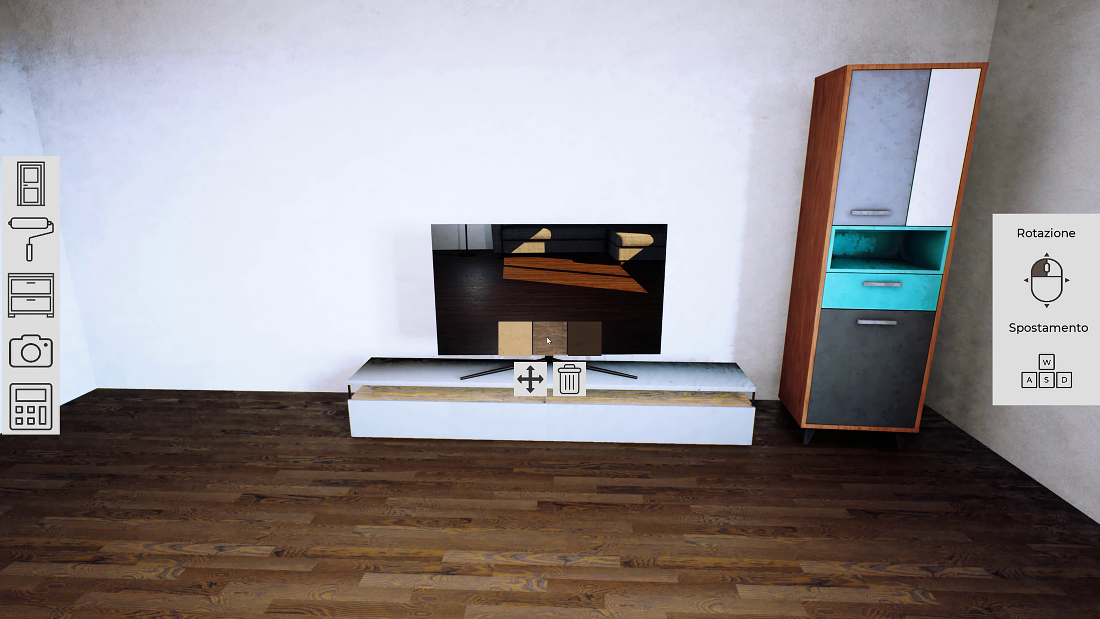
pyautogui.click(519, 343)
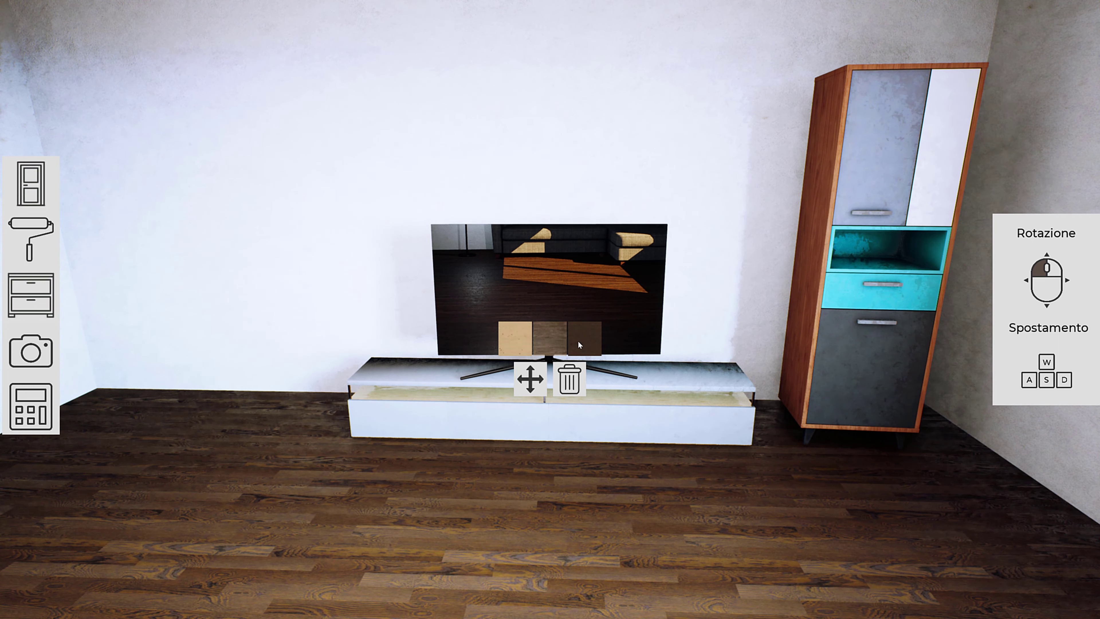
# - Turn the Ran cabinet doors dark green after trying dark brown
pyautogui.press('s')
pyautogui.moveTo(668, 413); pyautogui.dragTo(511, 428)
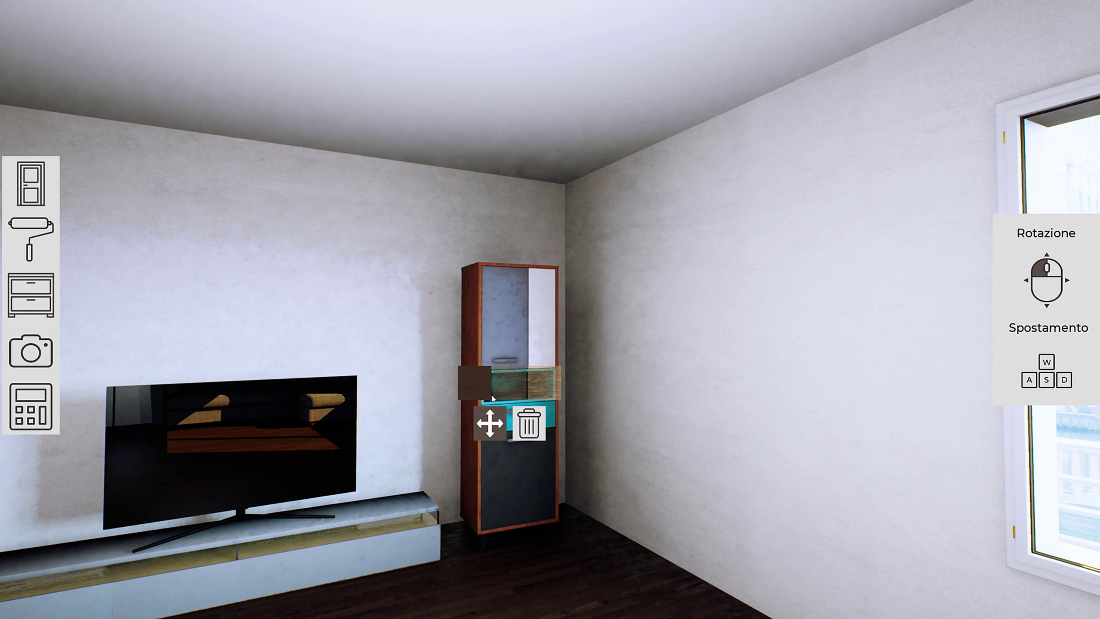
pyautogui.click(492, 378)
pyautogui.click(543, 382)
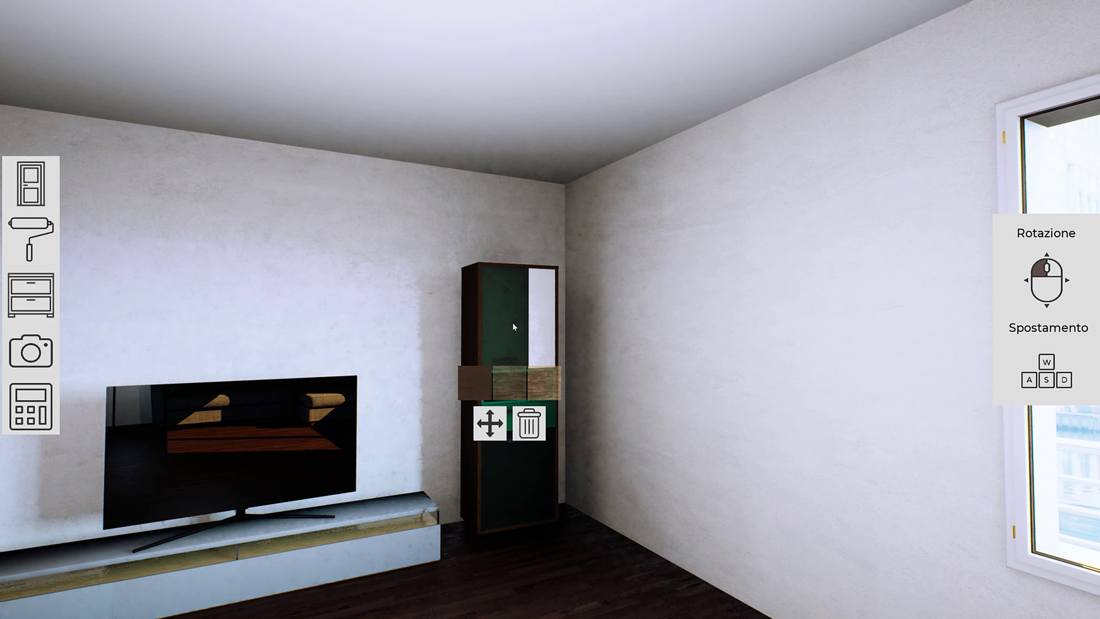
pyautogui.click(530, 435)
pyautogui.moveTo(527, 497); pyautogui.dragTo(487, 412)
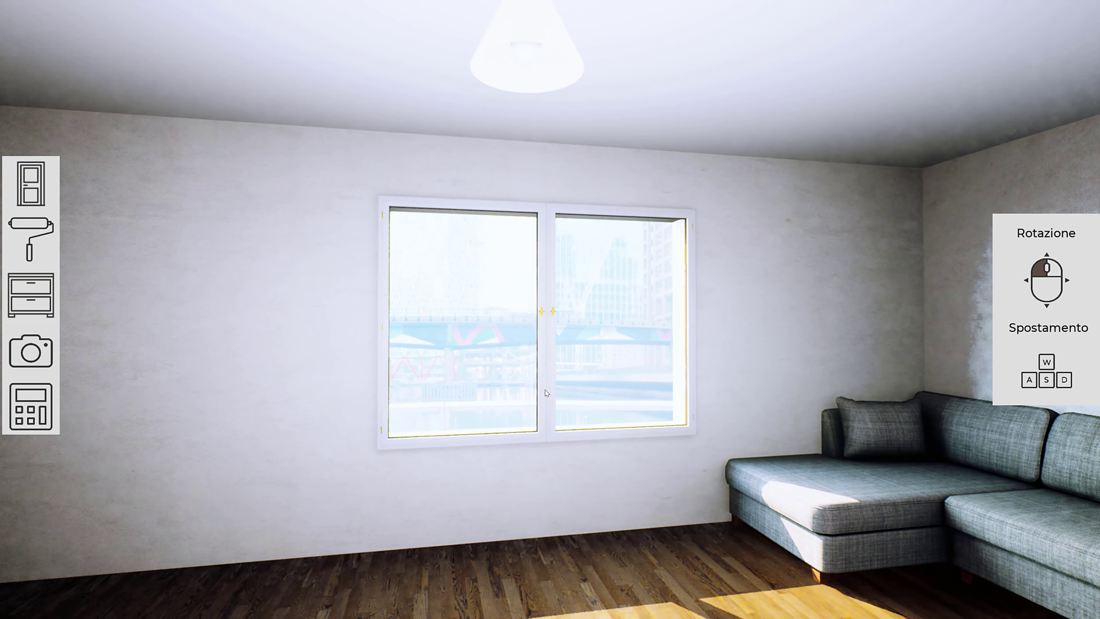
pyautogui.click(548, 388)
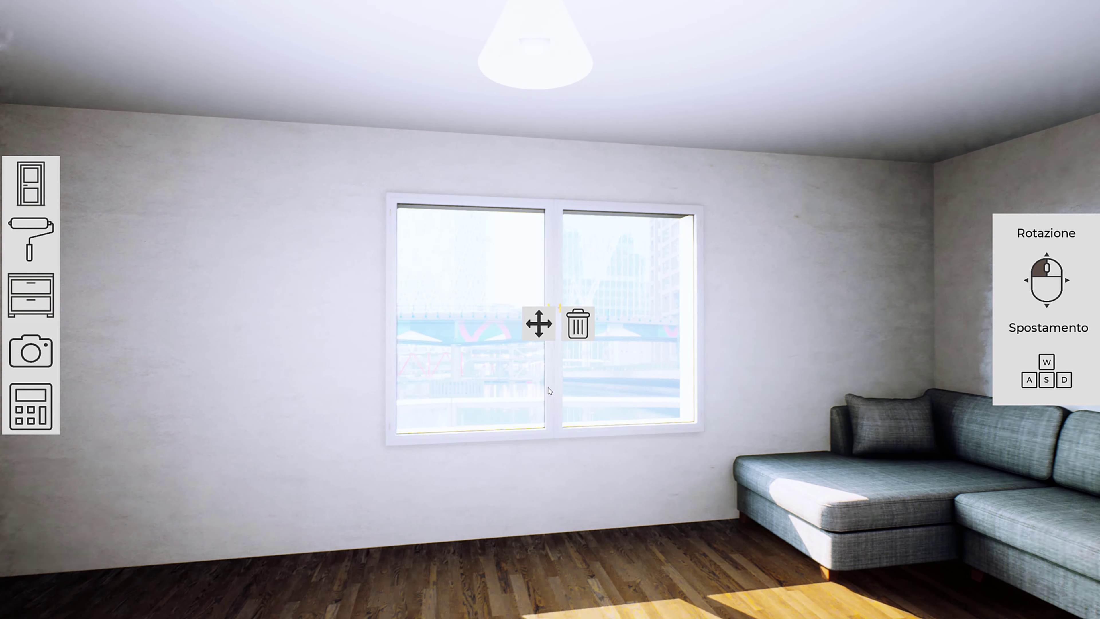
pyautogui.moveTo(554, 483); pyautogui.dragTo(560, 481)
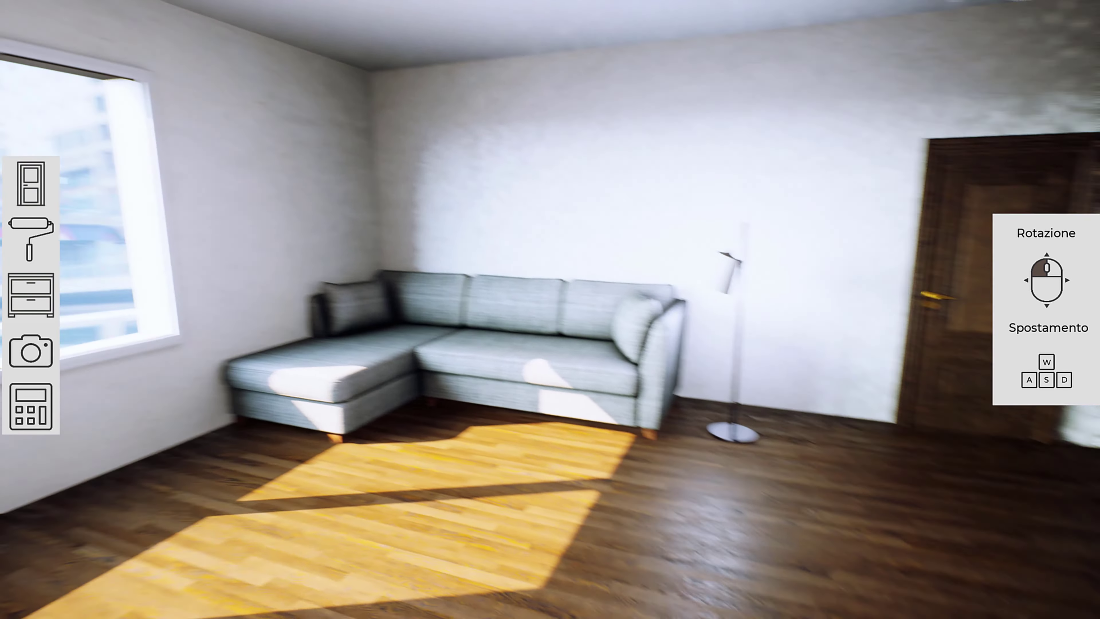
pyautogui.press('w')
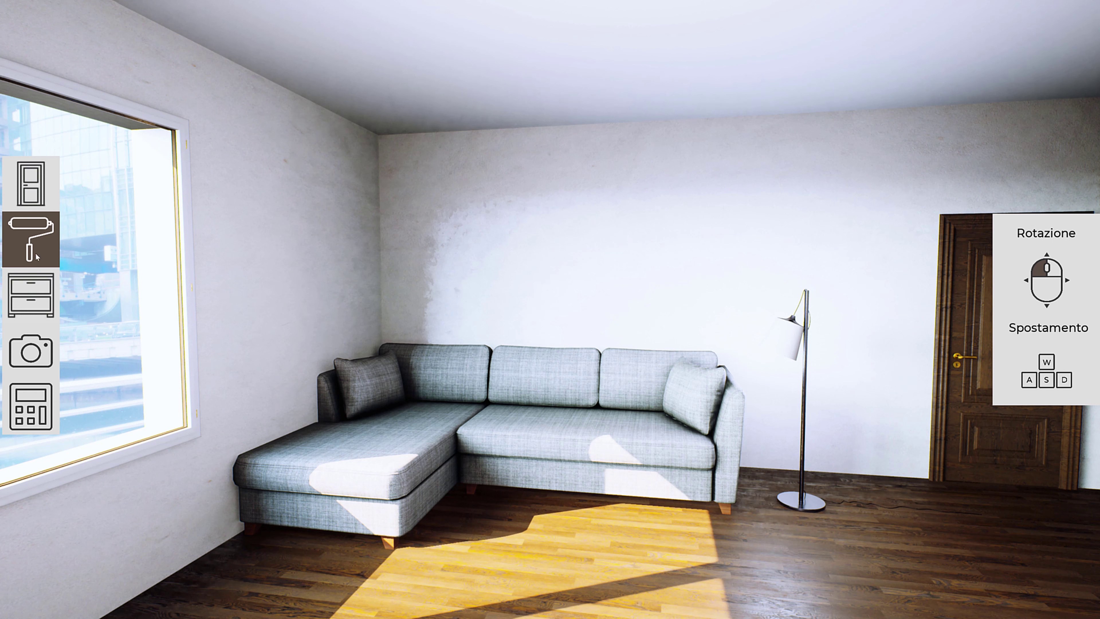
# - Lay a dark wood plank floor after trying herringbone and light wood, keeping the walls white
pyautogui.click(35, 243)
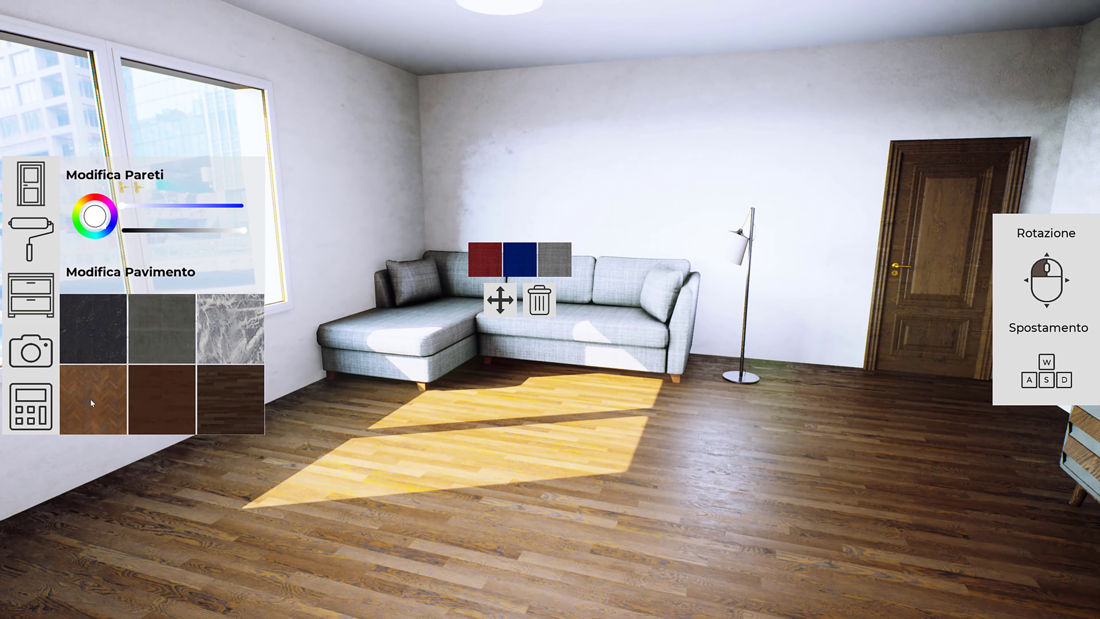
pyautogui.click(90, 398)
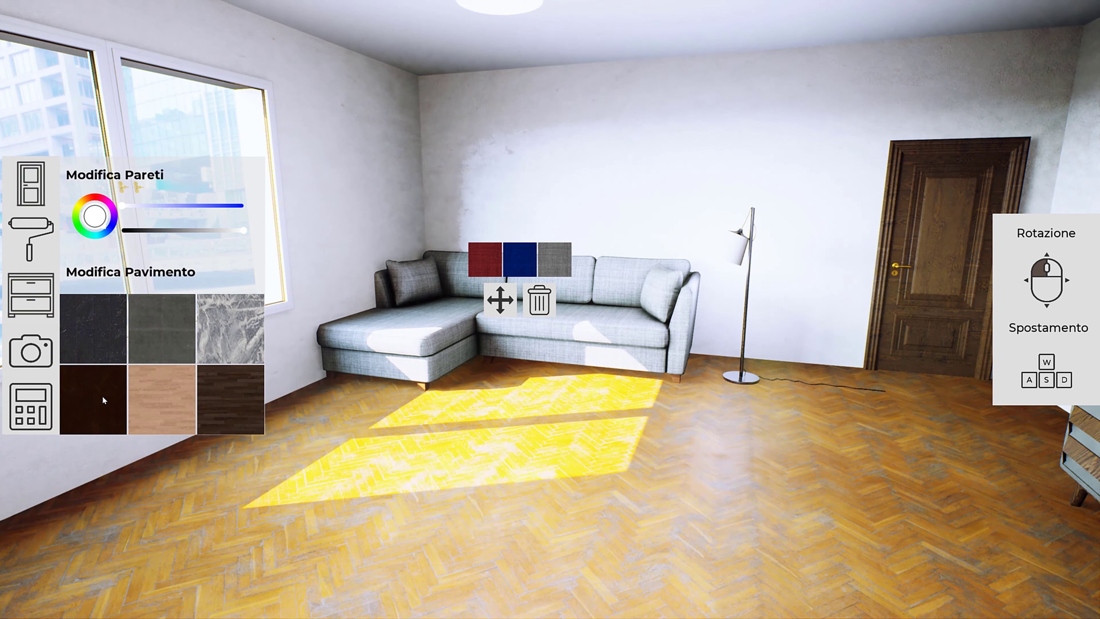
pyautogui.click(168, 393)
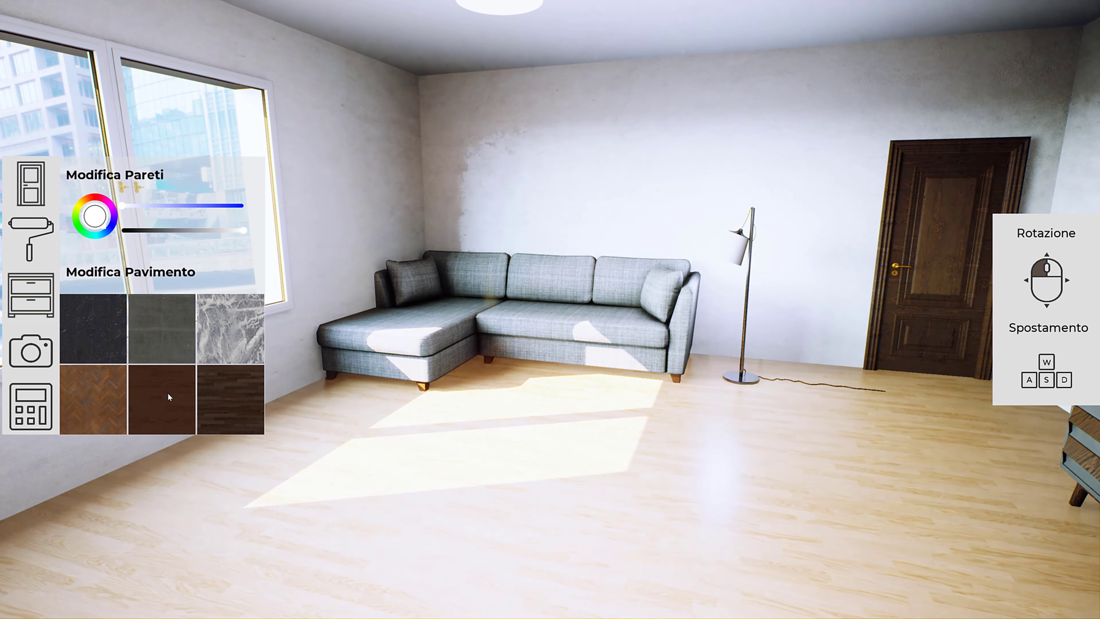
pyautogui.click(168, 394)
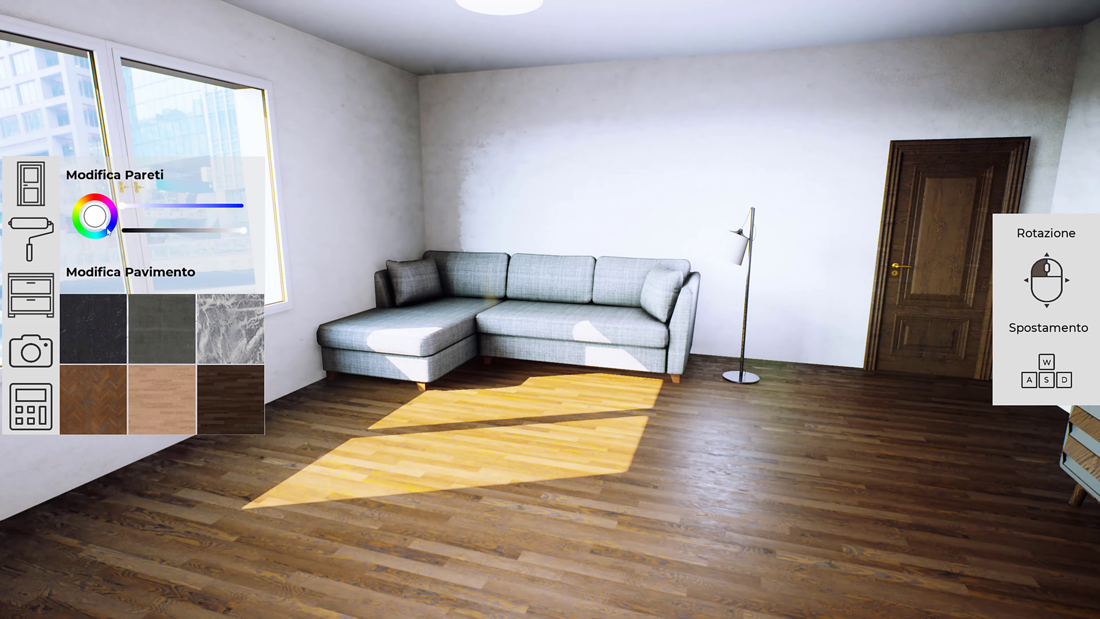
pyautogui.moveTo(155, 205); pyautogui.dragTo(133, 205)
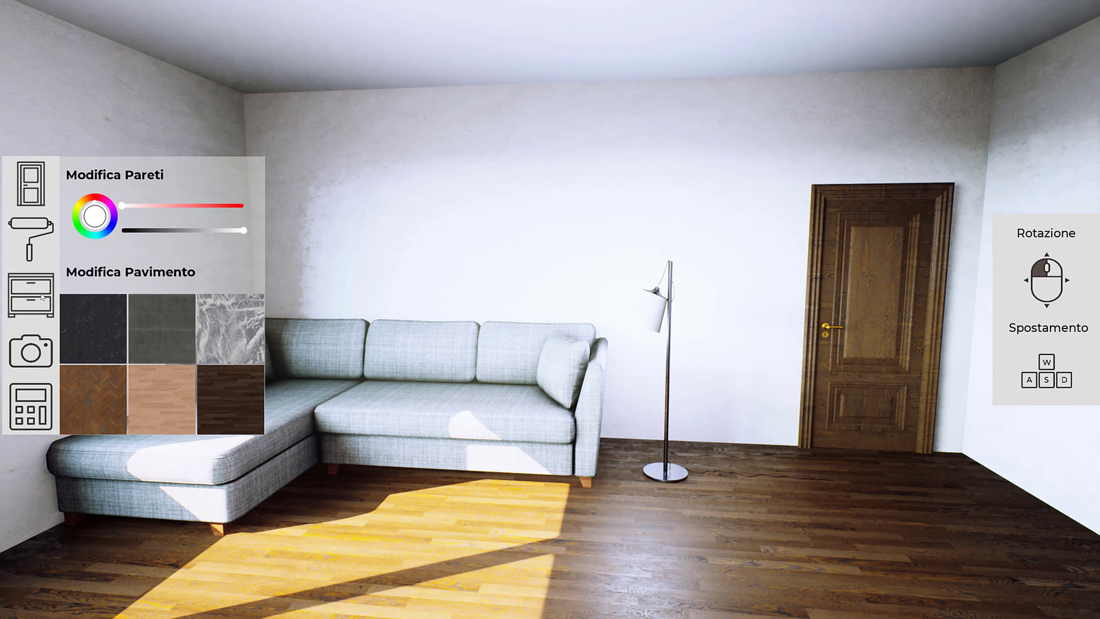
pyautogui.click(42, 297)
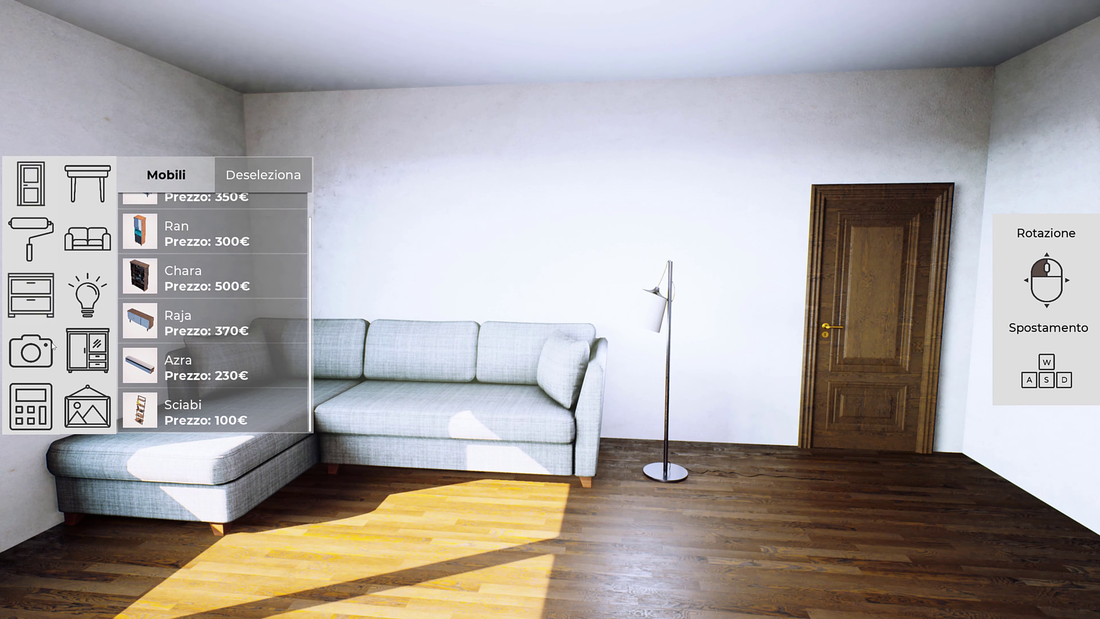
# - Delete the Stampa1 print, dropping the Listino total spend from 1,480 € to 1,440 €
pyautogui.click(30, 395)
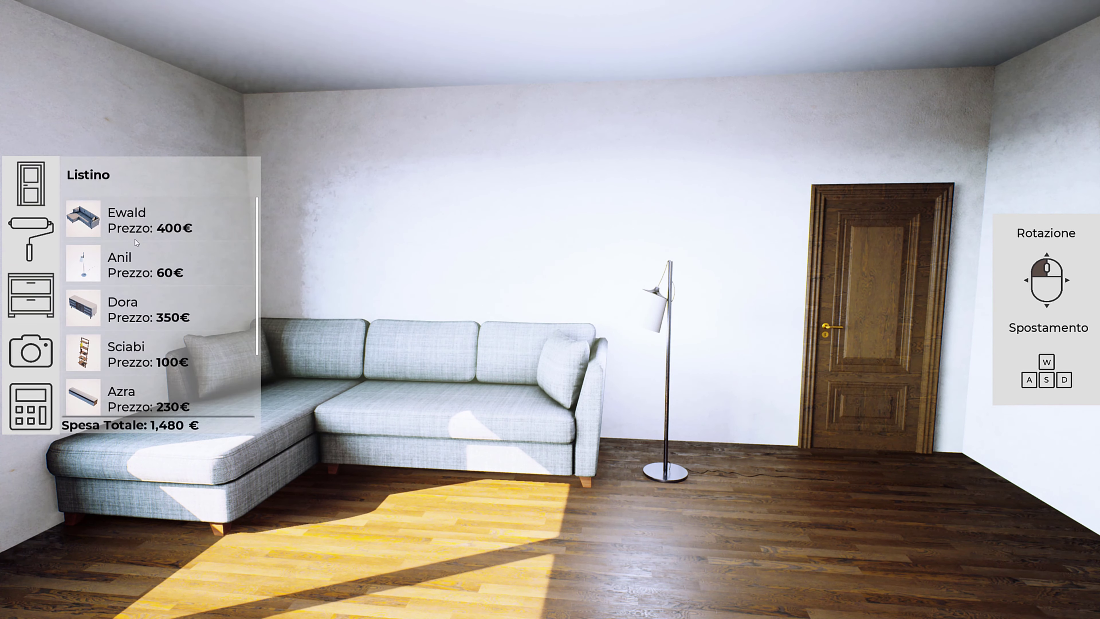
pyautogui.scroll(-2, 135, 242)
pyautogui.scroll(-2, 221, 355)
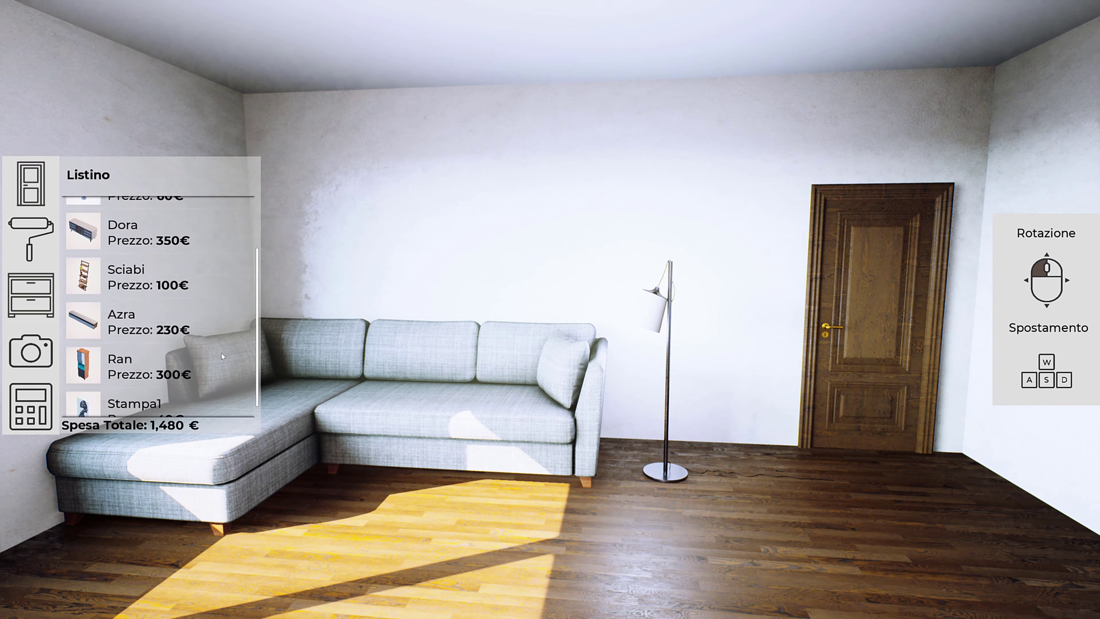
pyautogui.scroll(-1, 221, 354)
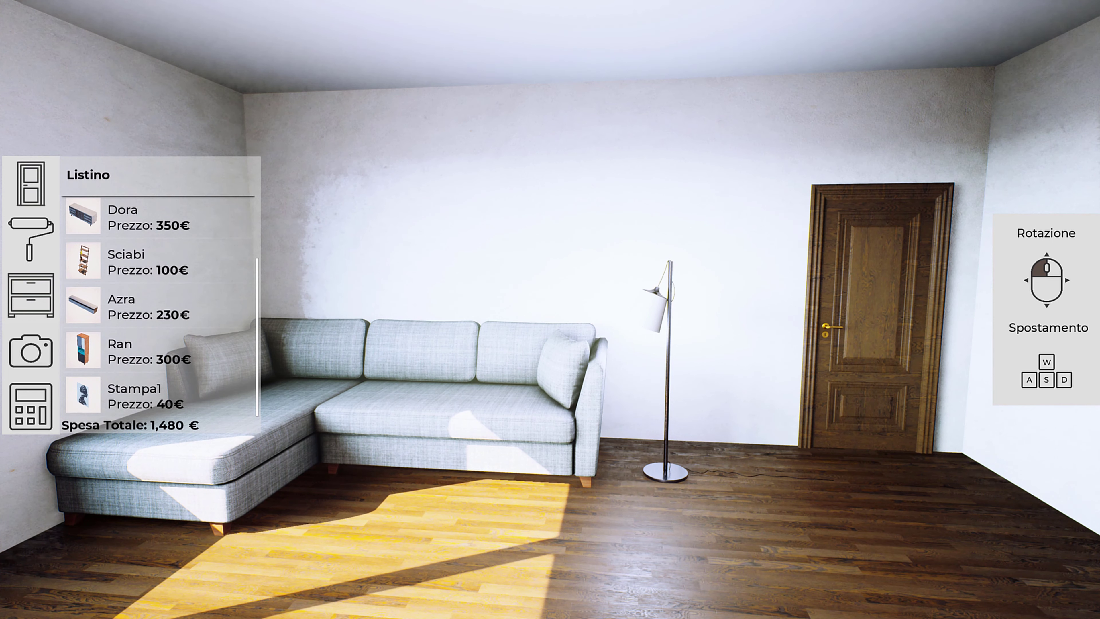
pyautogui.moveTo(550, 303); pyautogui.dragTo(480, 493)
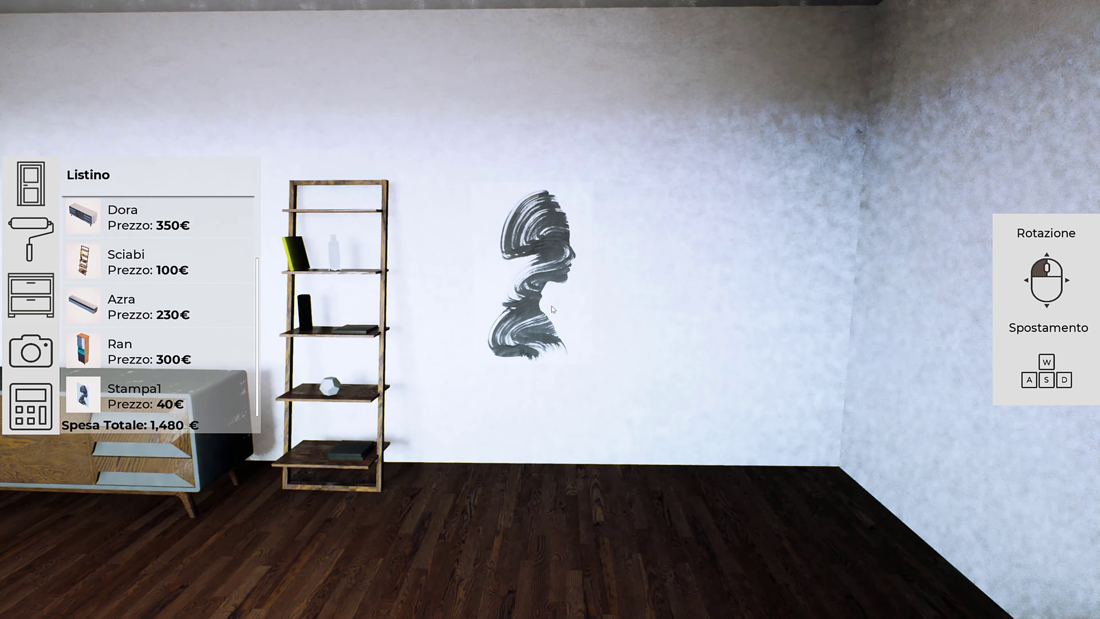
pyautogui.click(556, 295)
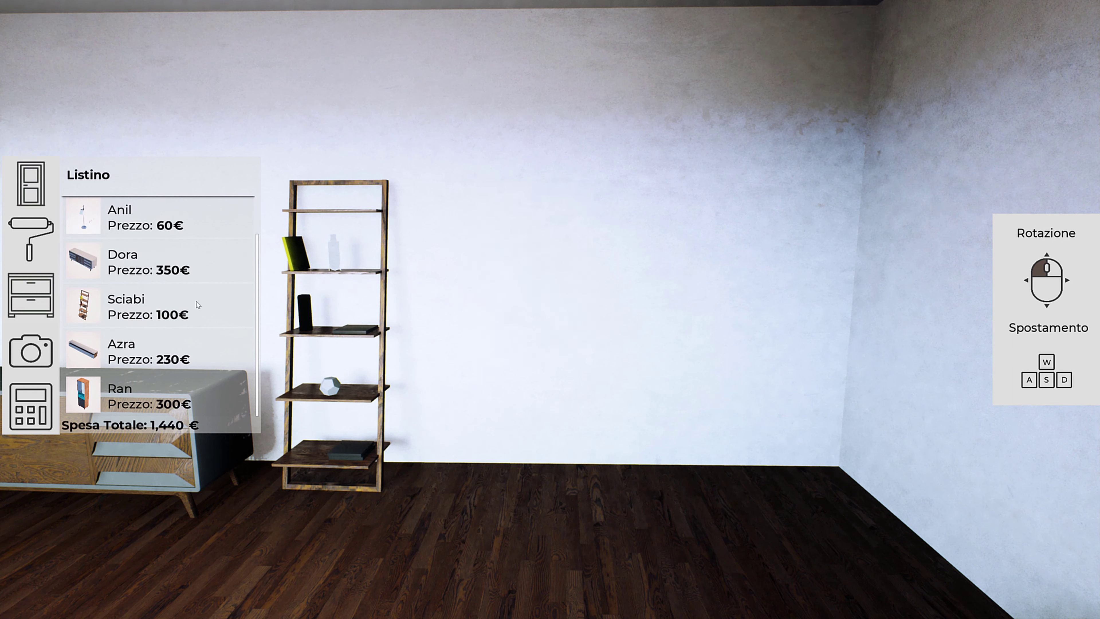
pyautogui.scroll(1, 189, 327)
pyautogui.moveTo(549, 455); pyautogui.dragTo(278, 455)
# - Walk toward the grey sofa and door to leave the room
pyautogui.press('w')
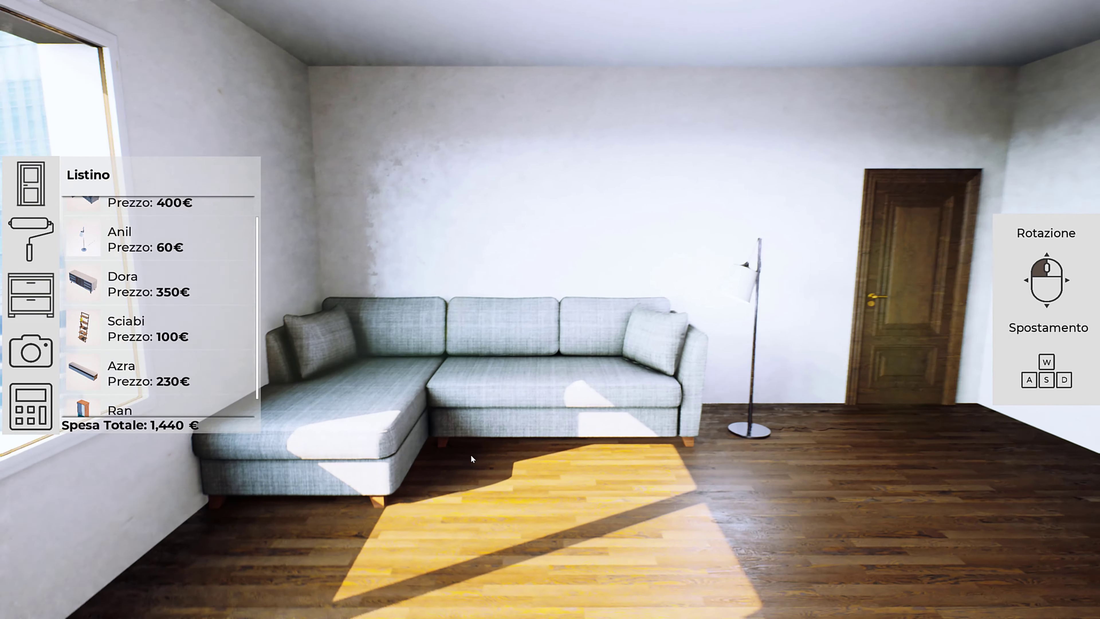